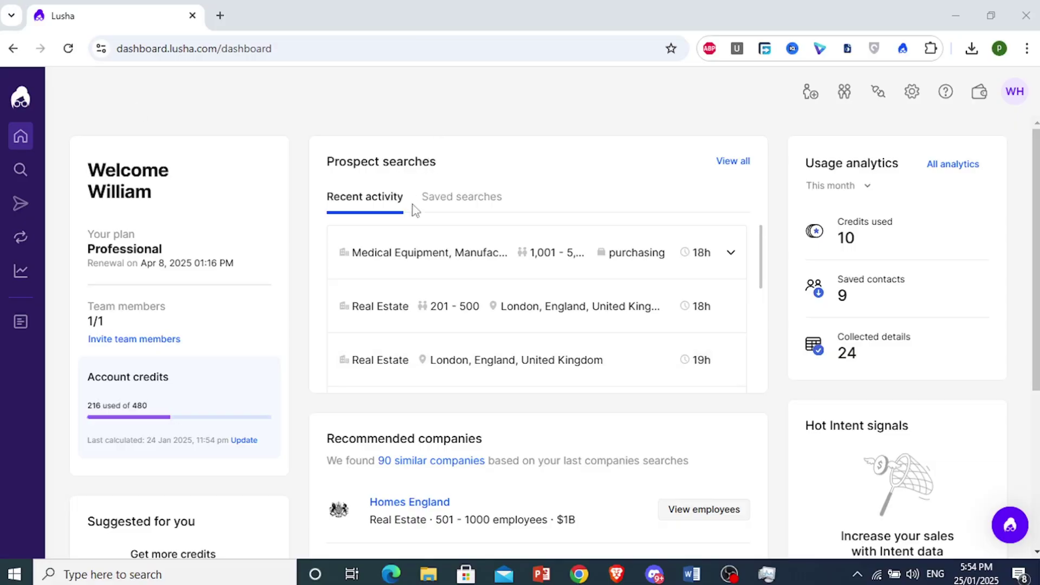
Bring out the left sidebar on the Lusha home dashboard.
{"action": "mouse_move", "coordinate": [19, 169]}
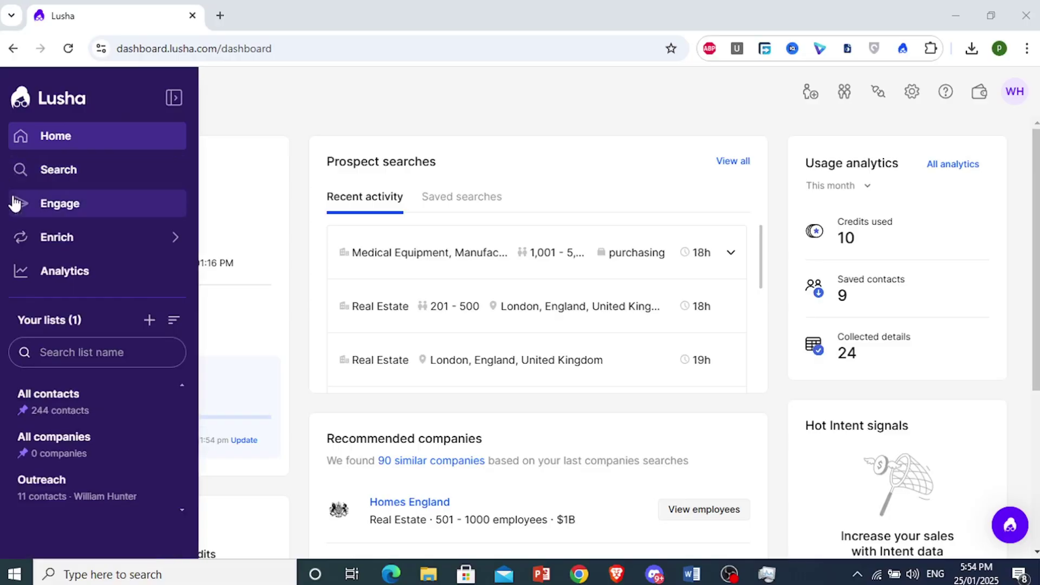
Open contact search and filter by the Building Construction industry, found by typing 'con'.
{"action": "left_click", "coordinate": [48, 174]}
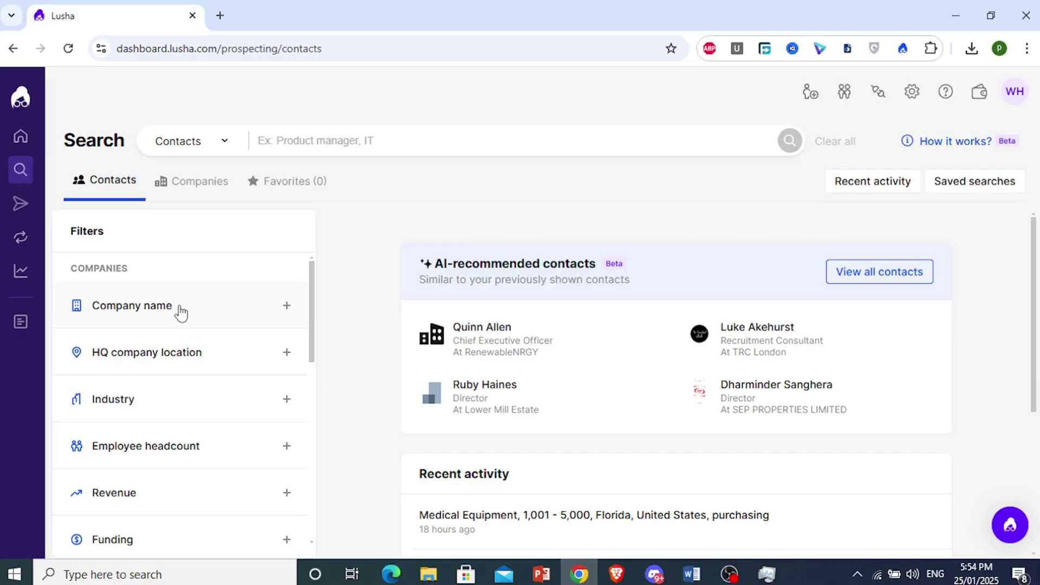
{"action": "left_click", "coordinate": [172, 400]}
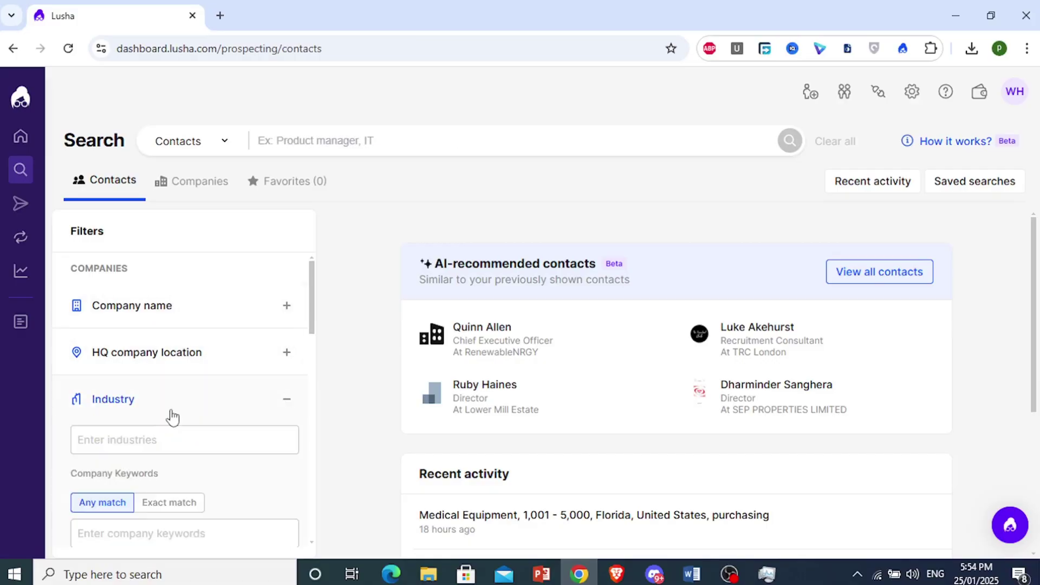
{"action": "left_click", "coordinate": [138, 450]}
{"action": "type", "text": "cont"}
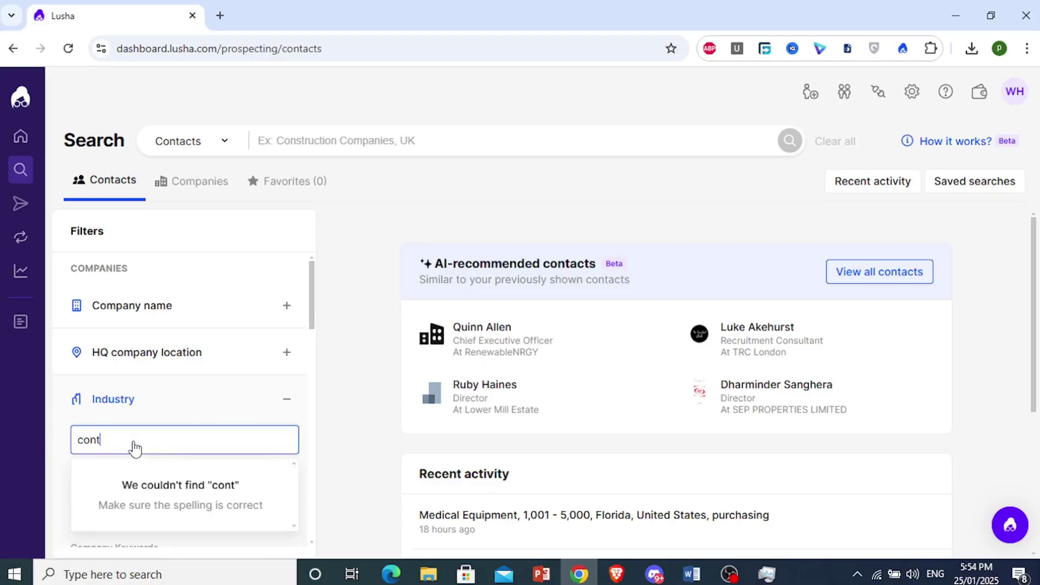
{"action": "key", "text": "BackSpace"}
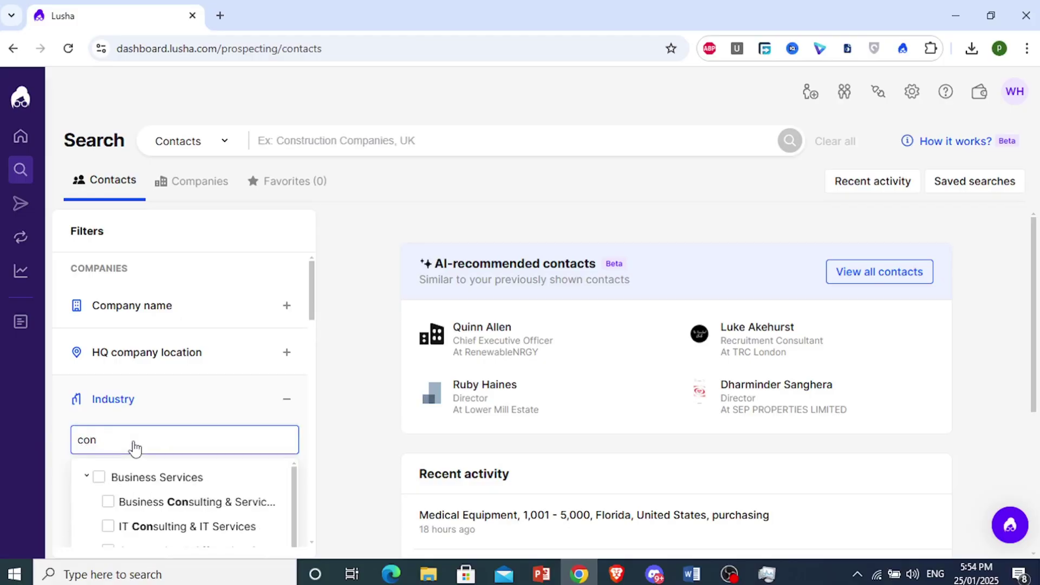
{"action": "scroll", "coordinate": [153, 485], "scroll_direction": "down", "scroll_amount": 3}
{"action": "scroll", "coordinate": [153, 484], "scroll_direction": "up", "scroll_amount": 1}
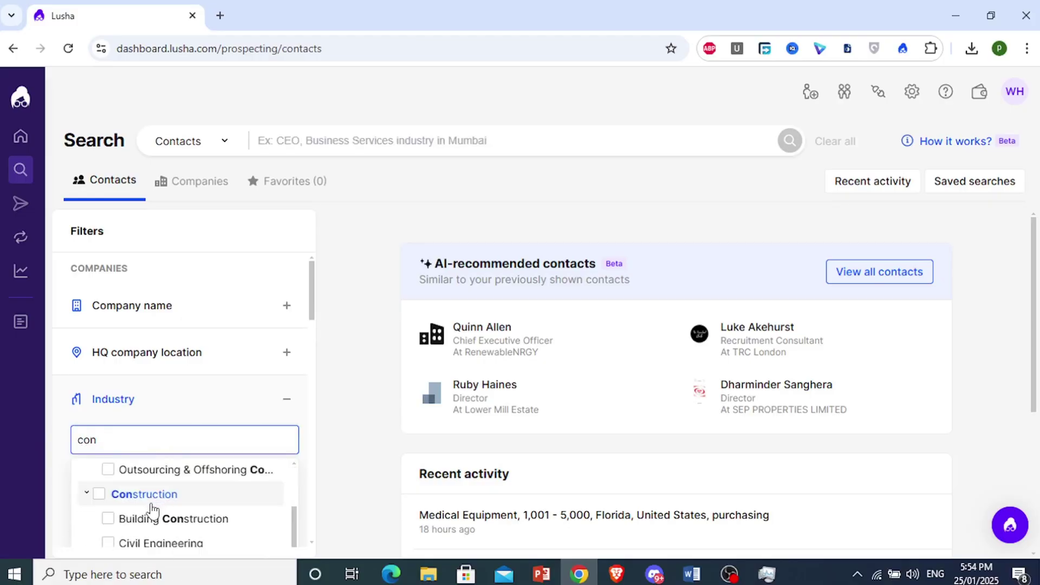
{"action": "scroll", "coordinate": [151, 504], "scroll_direction": "down", "scroll_amount": 1}
{"action": "scroll", "coordinate": [145, 520], "scroll_direction": "up", "scroll_amount": 1}
{"action": "left_click", "coordinate": [137, 533]}
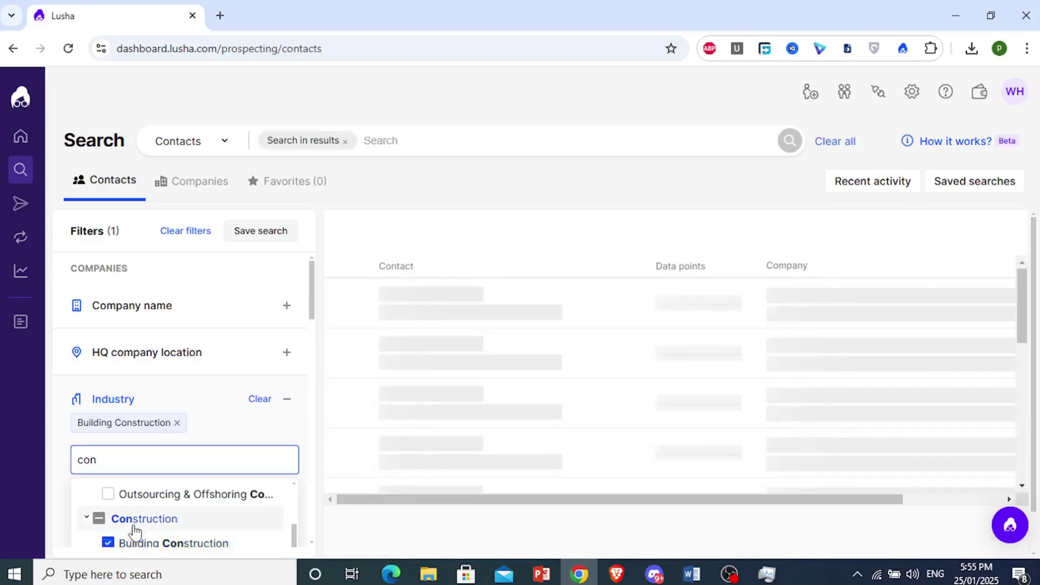
{"action": "scroll", "coordinate": [146, 432], "scroll_direction": "down", "scroll_amount": 1}
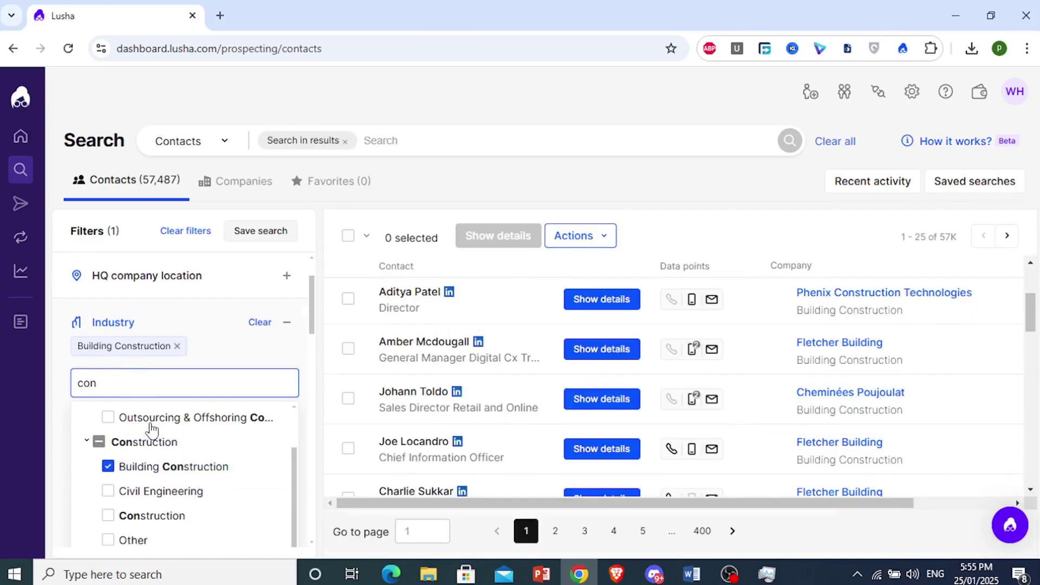
Limit employee headcount to 1,001 - 5,000, narrowing results to 6,002 contacts.
{"action": "scroll", "coordinate": [152, 431], "scroll_direction": "down", "scroll_amount": 10}
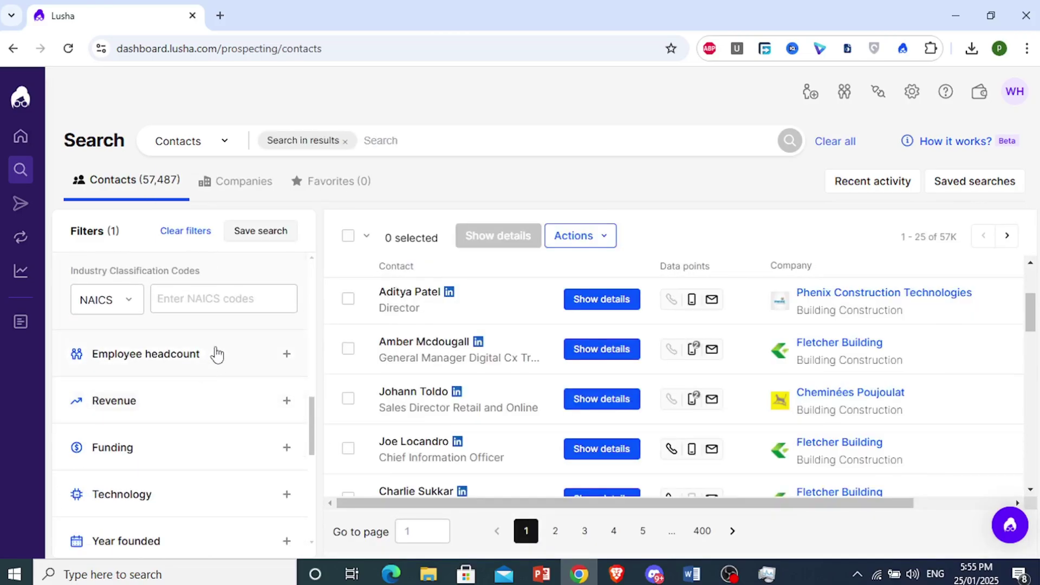
{"action": "scroll", "coordinate": [191, 374], "scroll_direction": "down", "scroll_amount": 5}
{"action": "scroll", "coordinate": [180, 359], "scroll_direction": "up", "scroll_amount": 8}
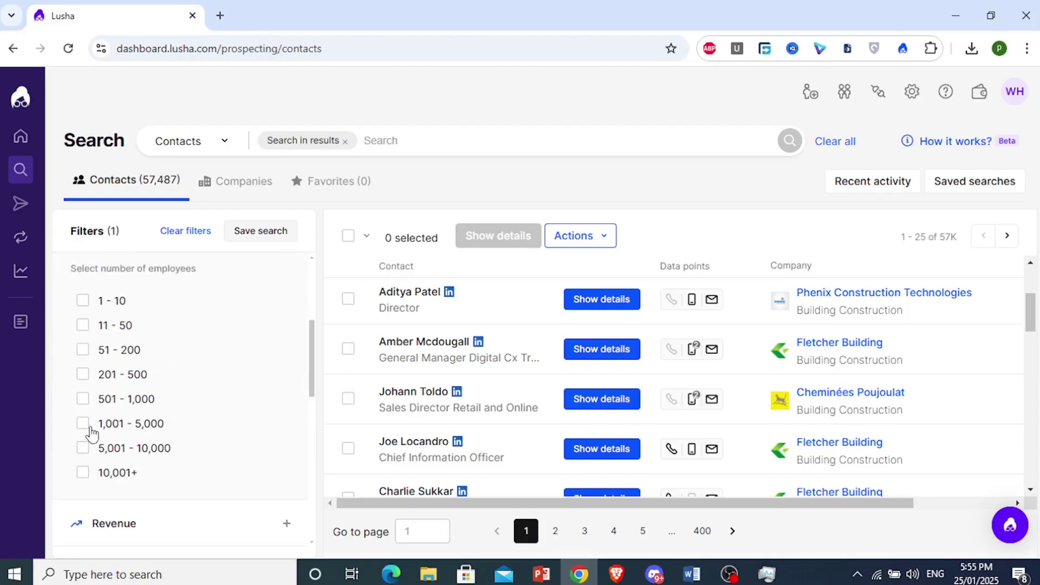
{"action": "left_click", "coordinate": [83, 423]}
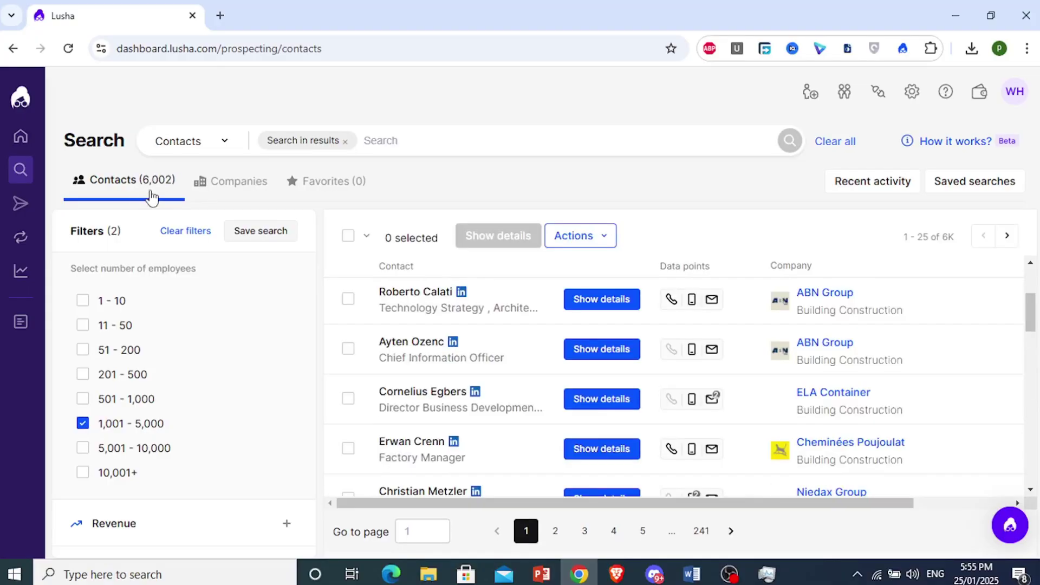
{"action": "scroll", "coordinate": [148, 385], "scroll_direction": "down", "scroll_amount": 4}
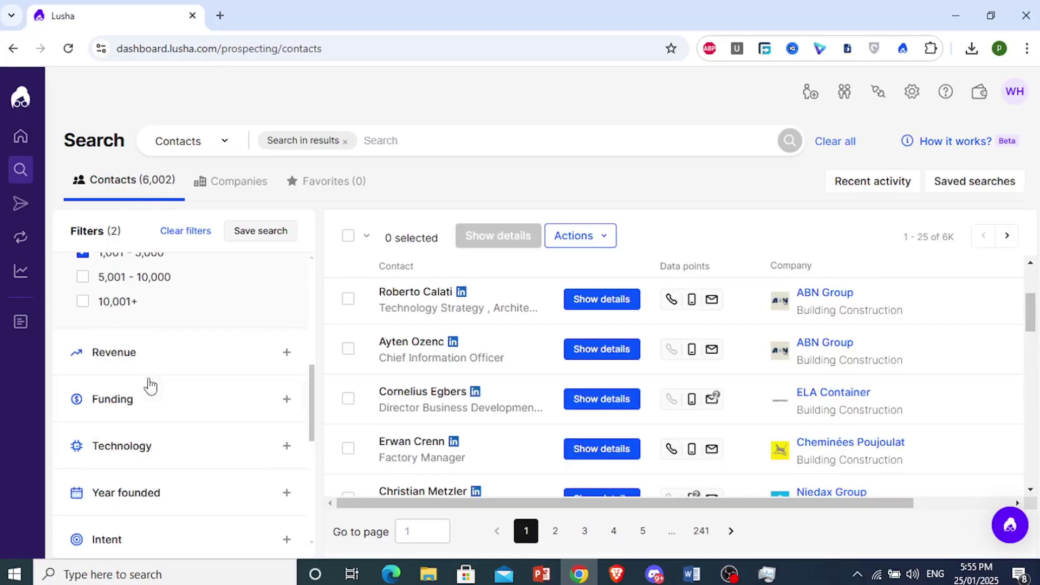
{"action": "scroll", "coordinate": [172, 390], "scroll_direction": "down", "scroll_amount": 2}
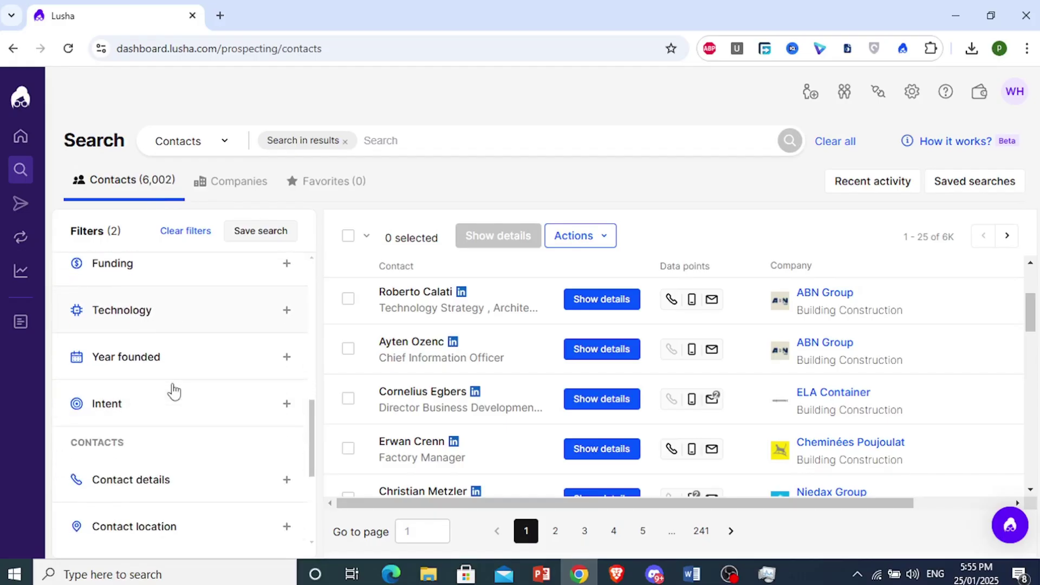
{"action": "scroll", "coordinate": [202, 403], "scroll_direction": "down", "scroll_amount": 3}
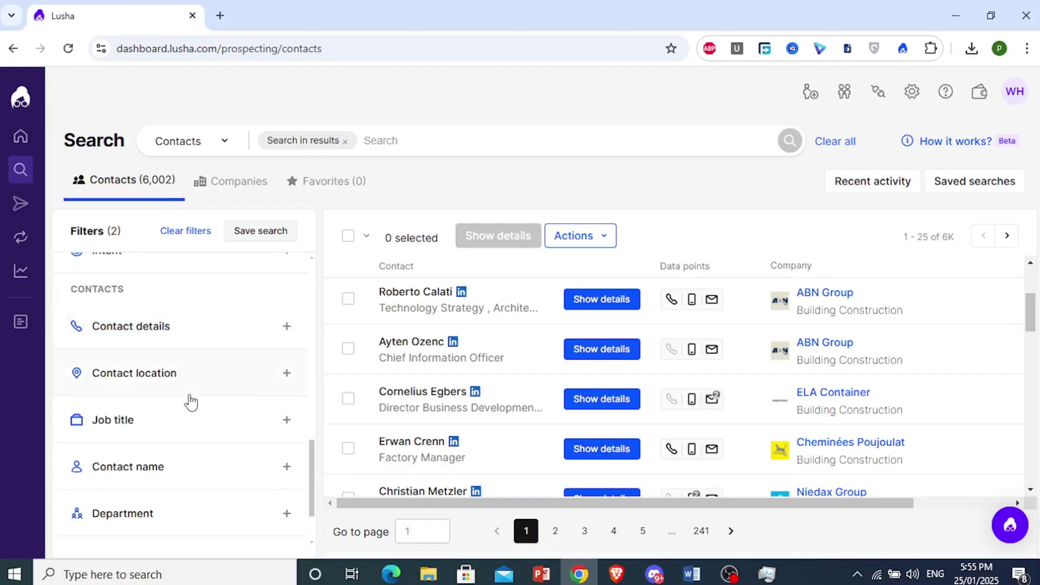
Add a 'flor' contact location filter covering Florida, cutting results to 50 contacts.
{"action": "left_click", "coordinate": [158, 375]}
{"action": "left_click", "coordinate": [144, 429]}
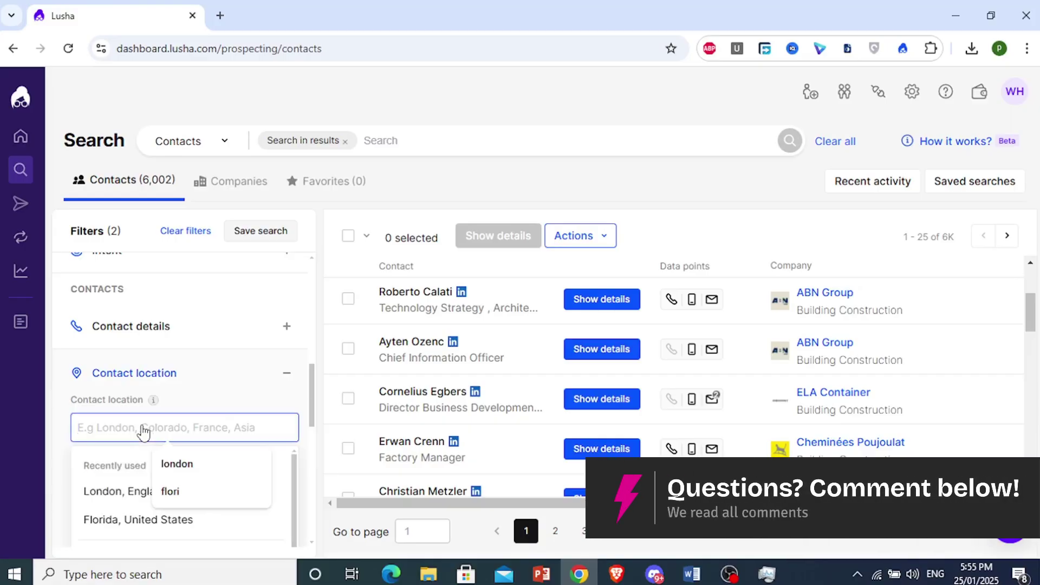
{"action": "type", "text": "flor"}
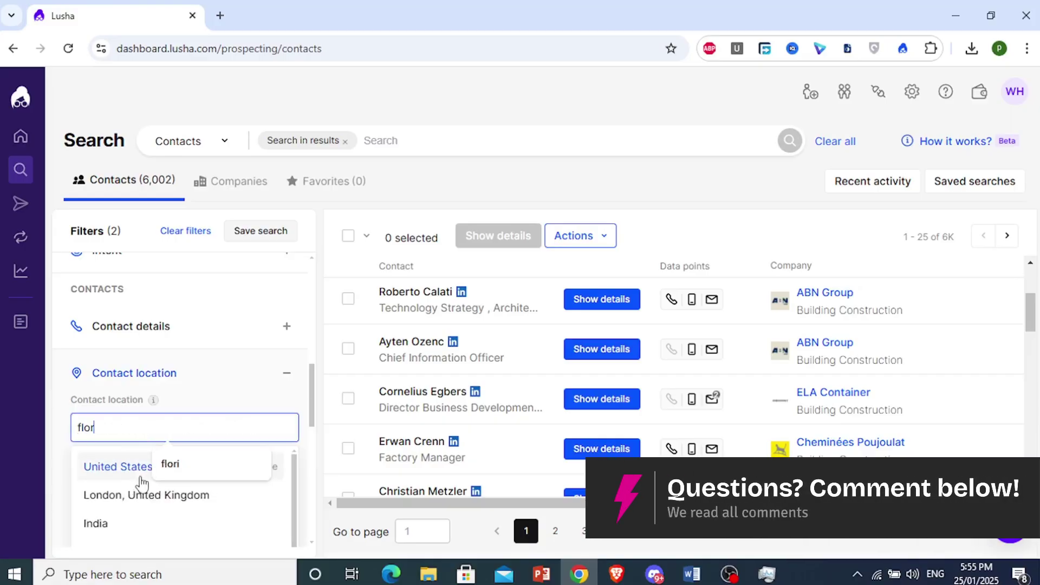
{"action": "key", "text": "Return"}
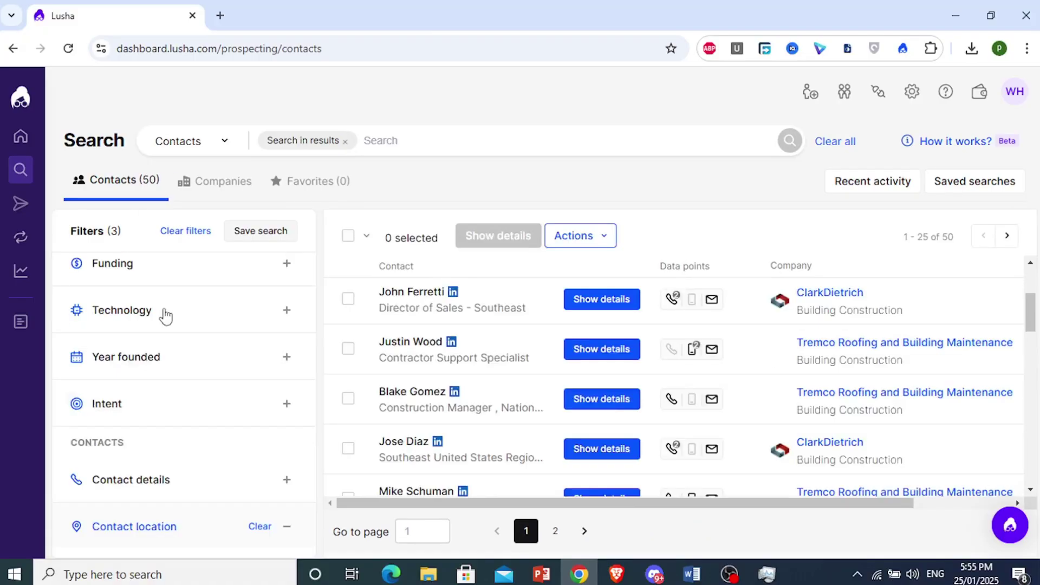
{"action": "scroll", "coordinate": [163, 331], "scroll_direction": "up", "scroll_amount": 5}
{"action": "scroll", "coordinate": [174, 373], "scroll_direction": "down", "scroll_amount": 3}
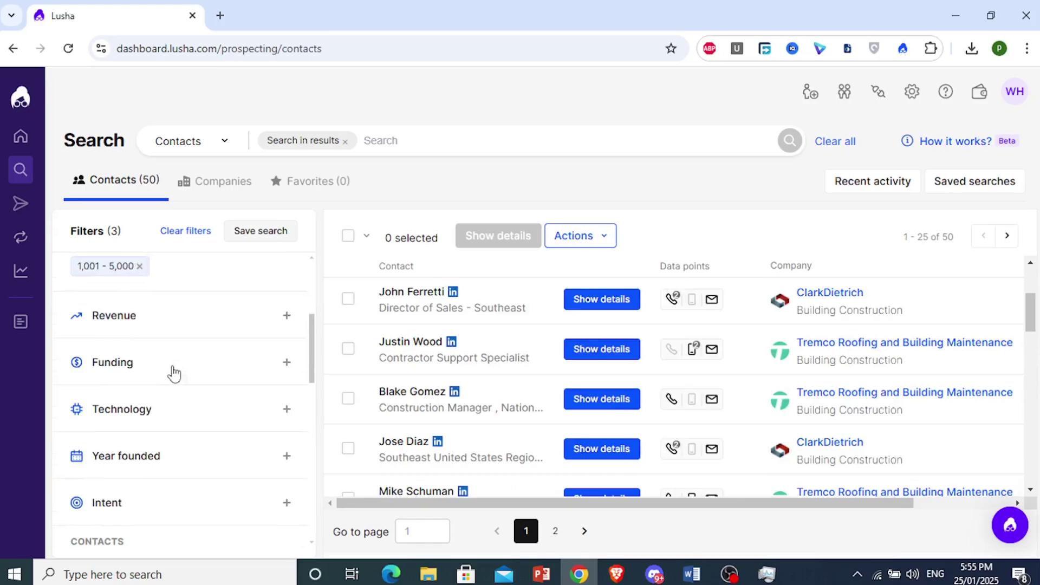
{"action": "scroll", "coordinate": [174, 373], "scroll_direction": "down", "scroll_amount": 5}
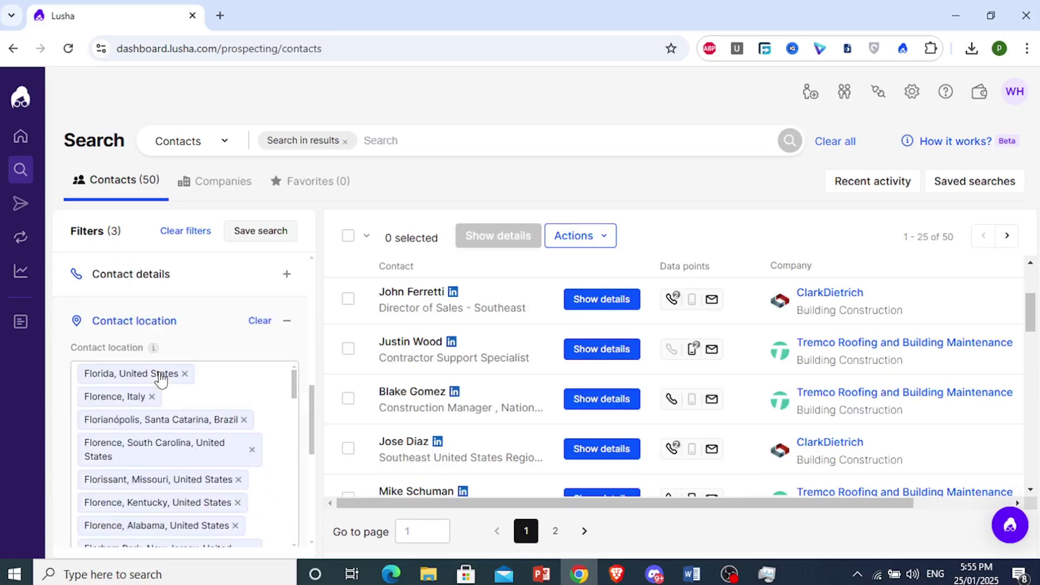
{"action": "scroll", "coordinate": [161, 381], "scroll_direction": "down", "scroll_amount": 6}
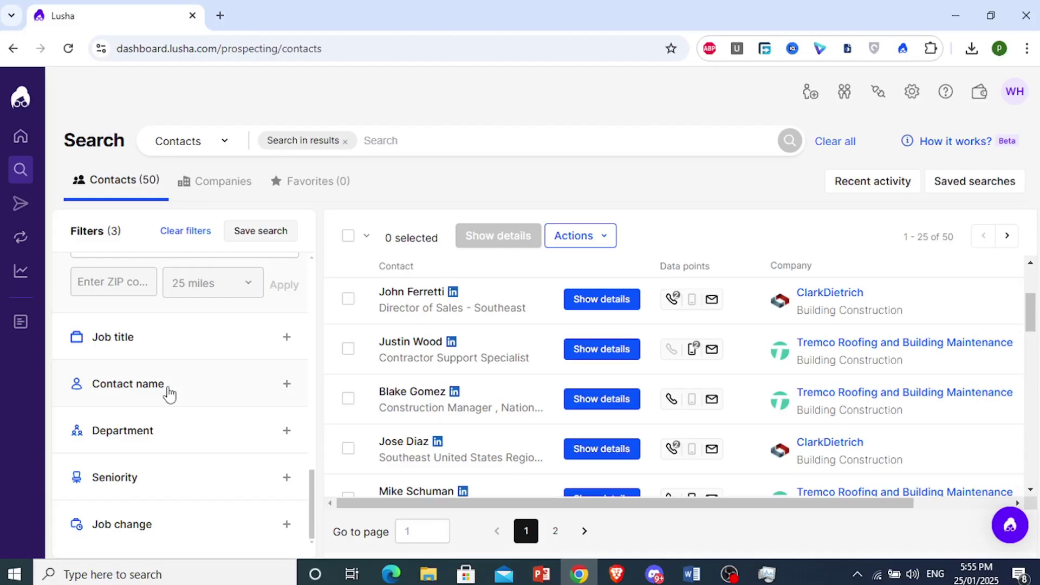
Add a Purchasing job-title filter, then remove it again.
{"action": "left_click", "coordinate": [196, 347]}
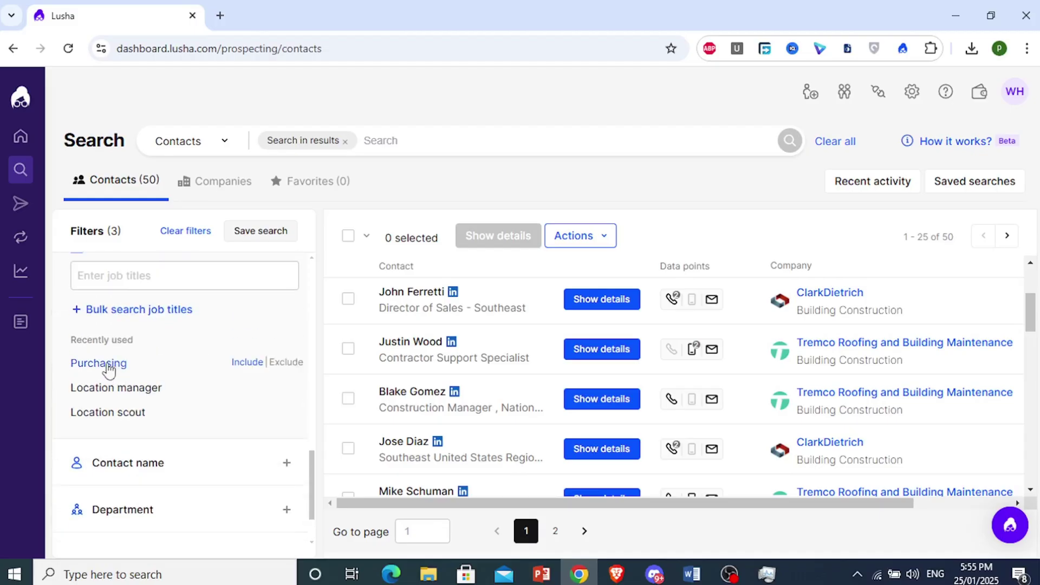
{"action": "left_click", "coordinate": [109, 370]}
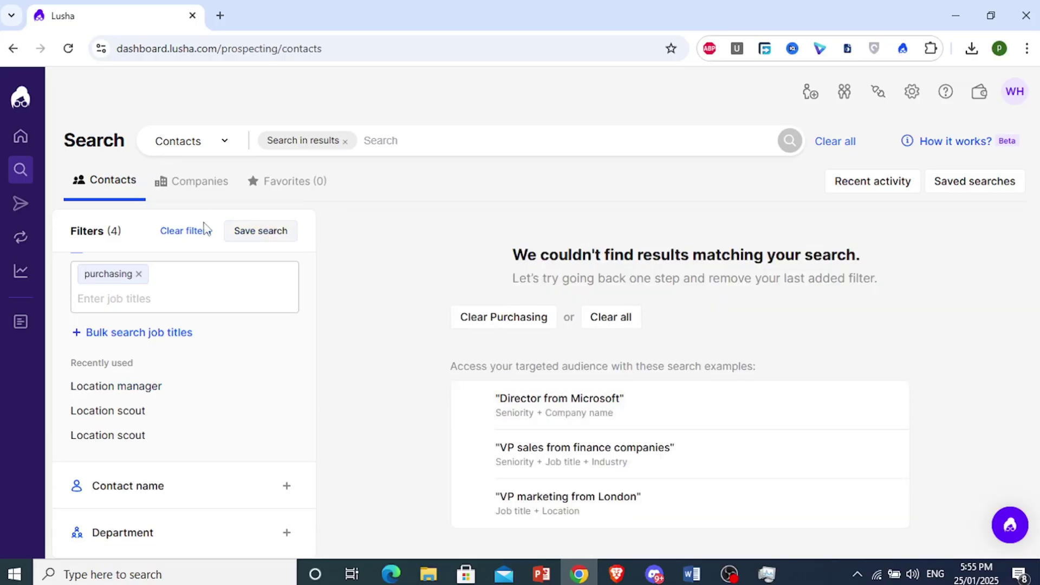
{"action": "scroll", "coordinate": [136, 412], "scroll_direction": "up", "scroll_amount": 2}
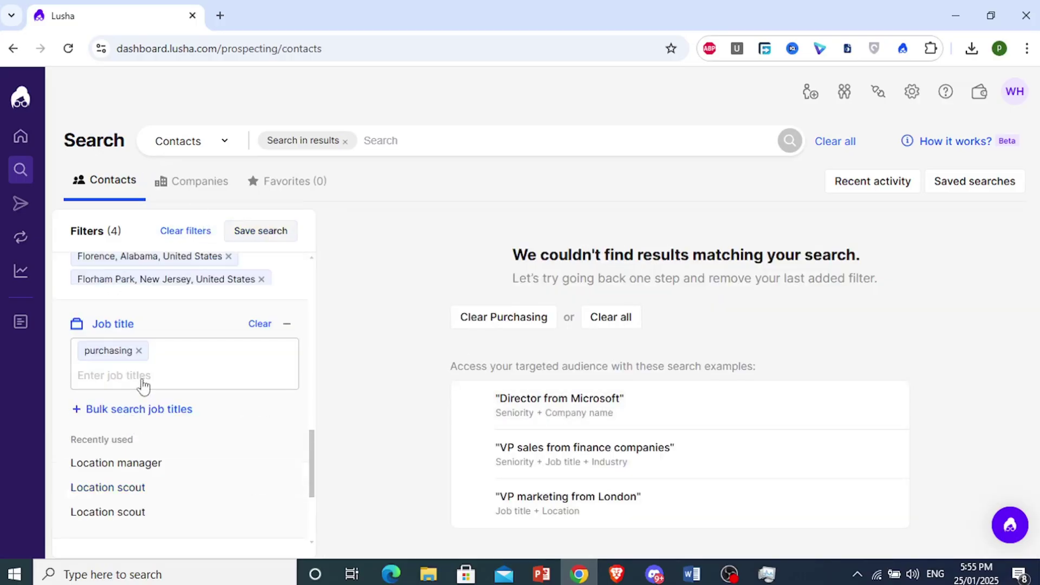
{"action": "left_click", "coordinate": [139, 351]}
Try a 'site manager' job-title filter and clear it when it returns no results.
{"action": "left_click", "coordinate": [132, 355]}
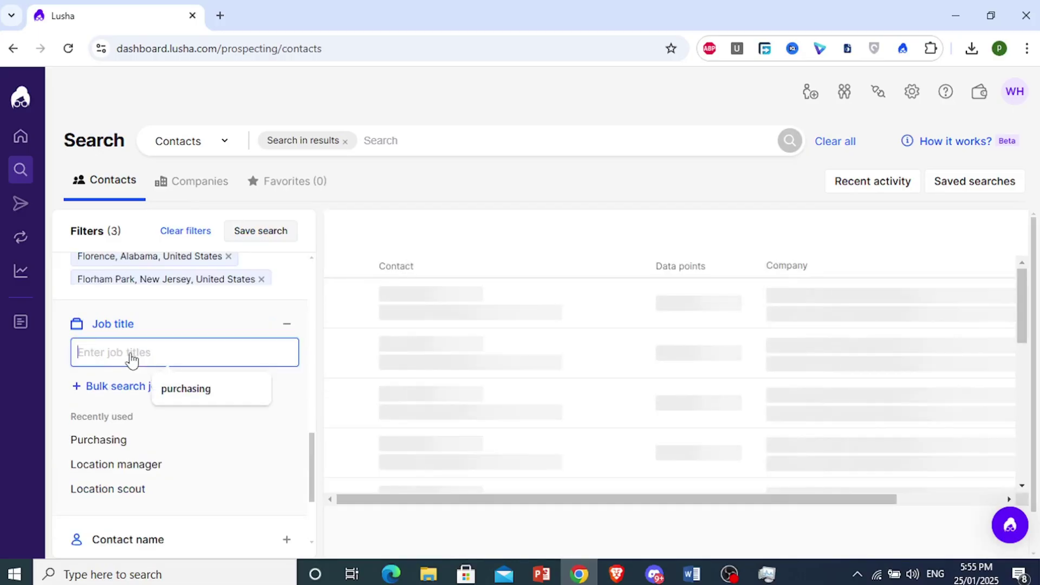
{"action": "type", "text": "site am"}
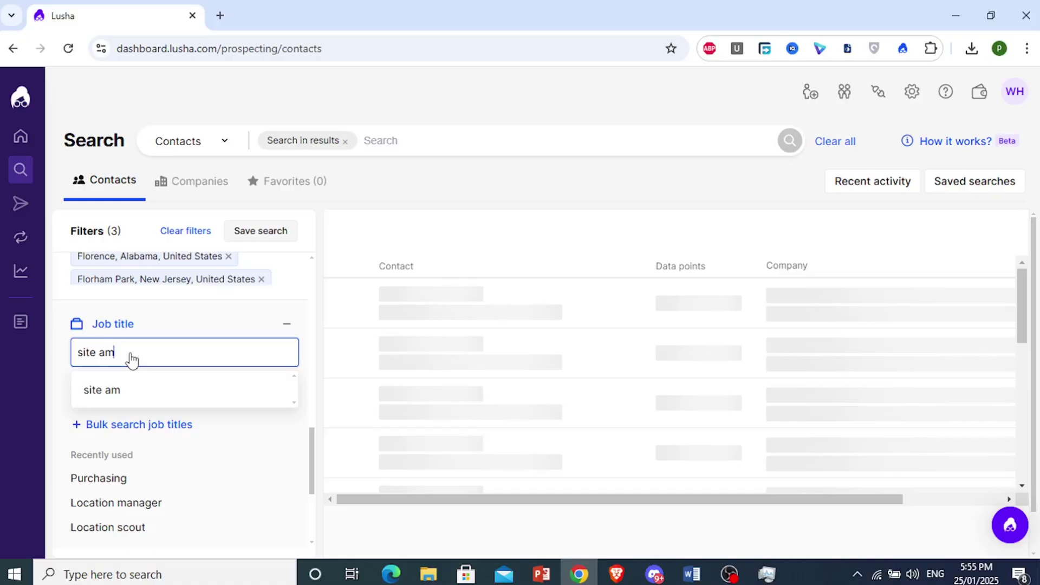
{"action": "key", "text": "BackSpace"}
{"action": "key", "text": "BackSpace"}
{"action": "type", "text": "manager"}
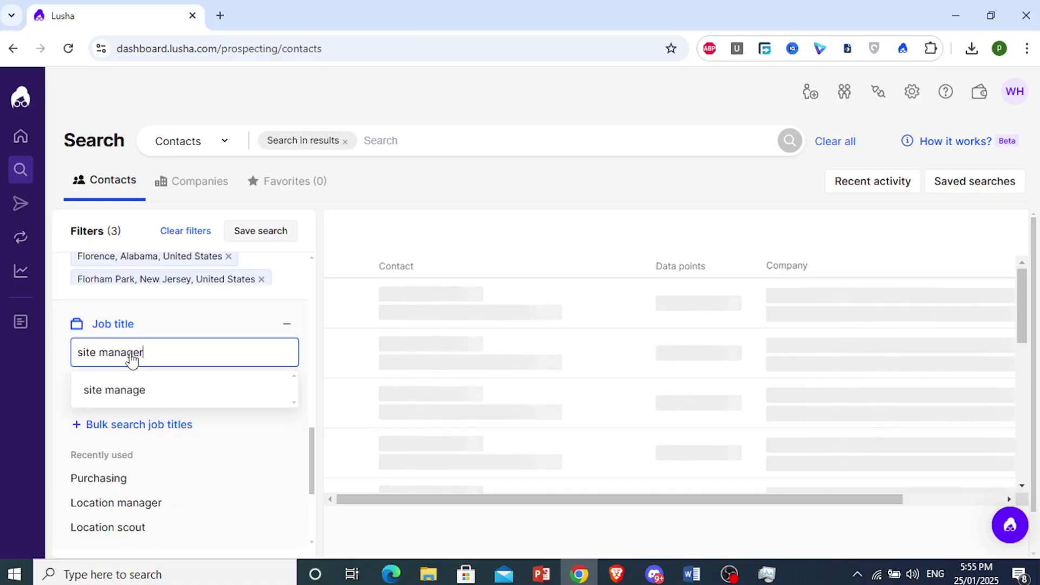
{"action": "key", "text": "Return"}
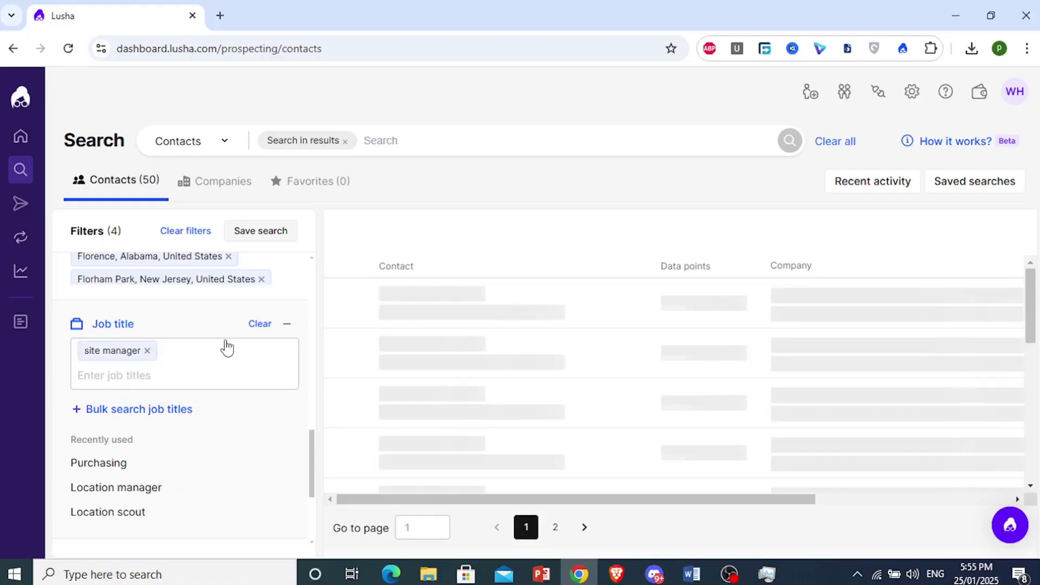
{"action": "left_click", "coordinate": [147, 350]}
{"action": "left_click", "coordinate": [141, 359]}
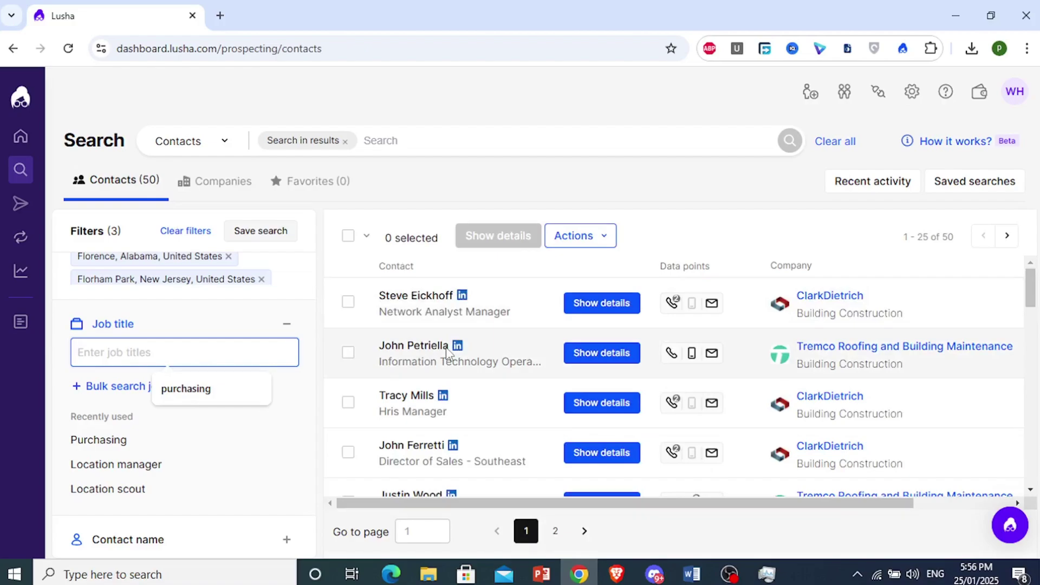
{"action": "scroll", "coordinate": [447, 352], "scroll_direction": "down", "scroll_amount": 1}
{"action": "scroll", "coordinate": [429, 368], "scroll_direction": "down", "scroll_amount": 1}
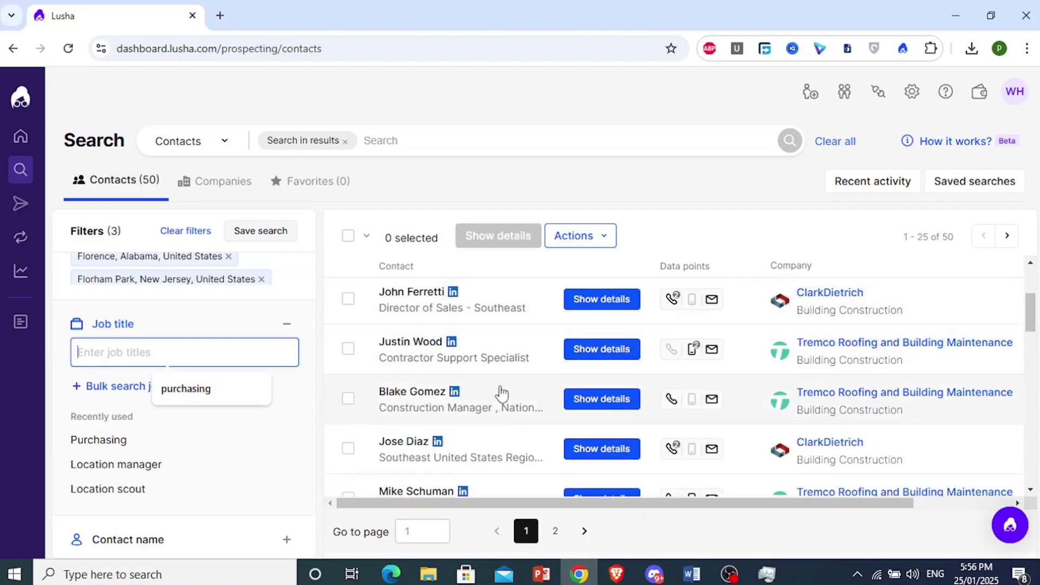
{"action": "scroll", "coordinate": [463, 418], "scroll_direction": "down", "scroll_amount": 3}
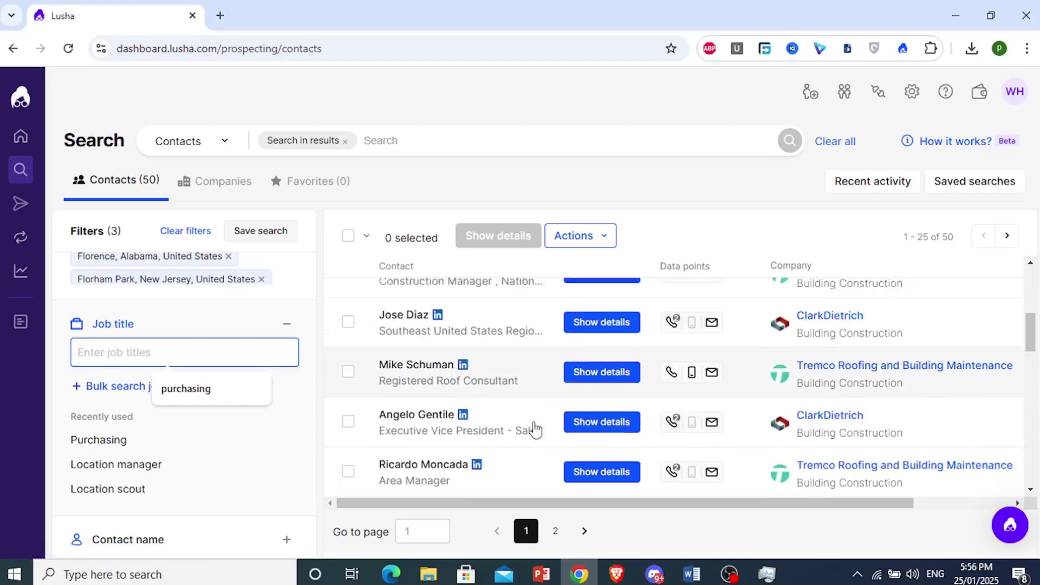
{"action": "scroll", "coordinate": [534, 430], "scroll_direction": "down", "scroll_amount": 1}
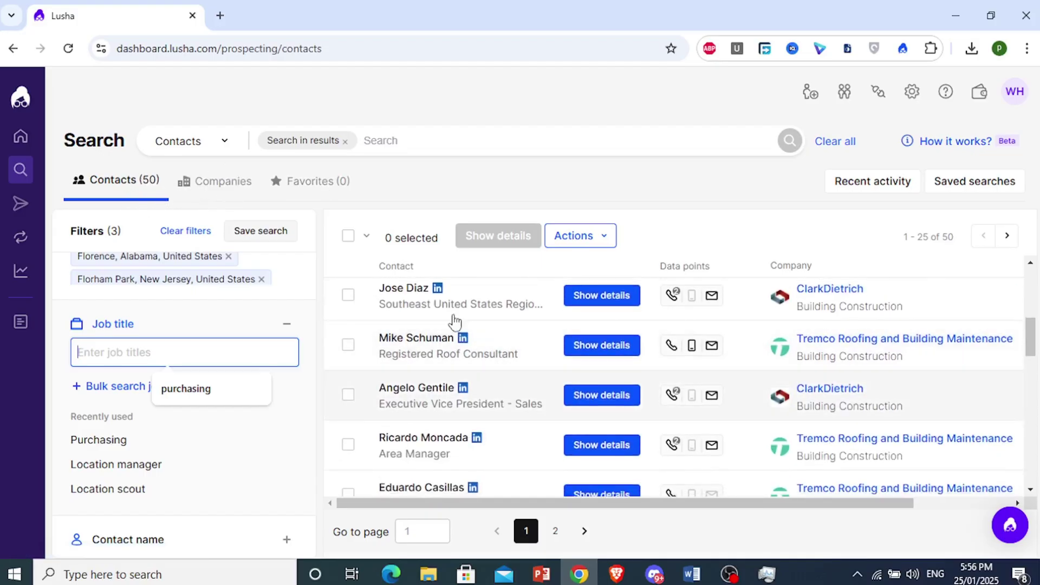
{"action": "scroll", "coordinate": [438, 427], "scroll_direction": "down", "scroll_amount": 2}
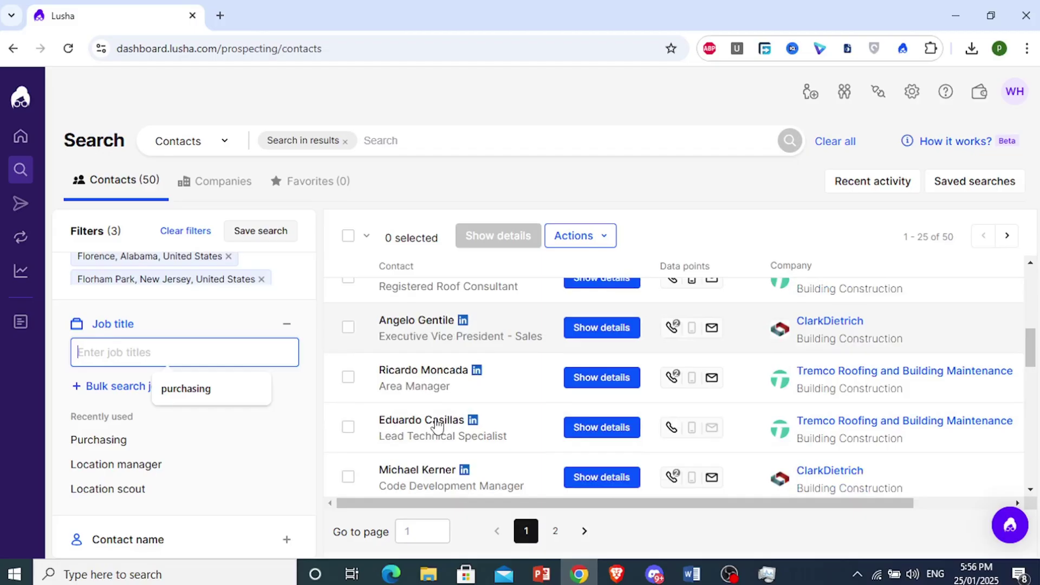
{"action": "scroll", "coordinate": [438, 427], "scroll_direction": "down", "scroll_amount": 2}
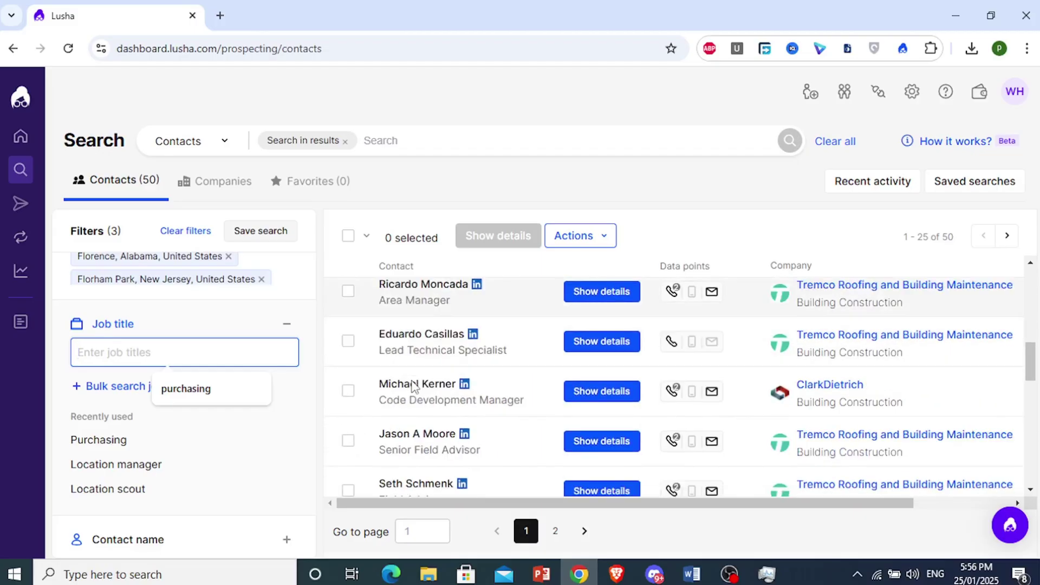
{"action": "scroll", "coordinate": [410, 388], "scroll_direction": "down", "scroll_amount": 2}
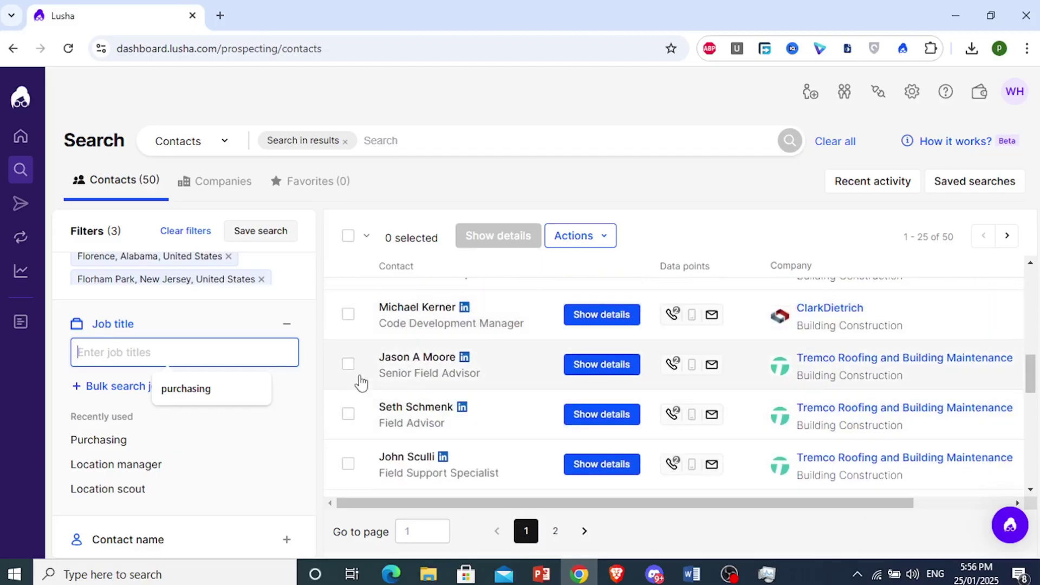
{"action": "scroll", "coordinate": [360, 383], "scroll_direction": "down", "scroll_amount": 2}
{"action": "scroll", "coordinate": [360, 382], "scroll_direction": "up", "scroll_amount": 2}
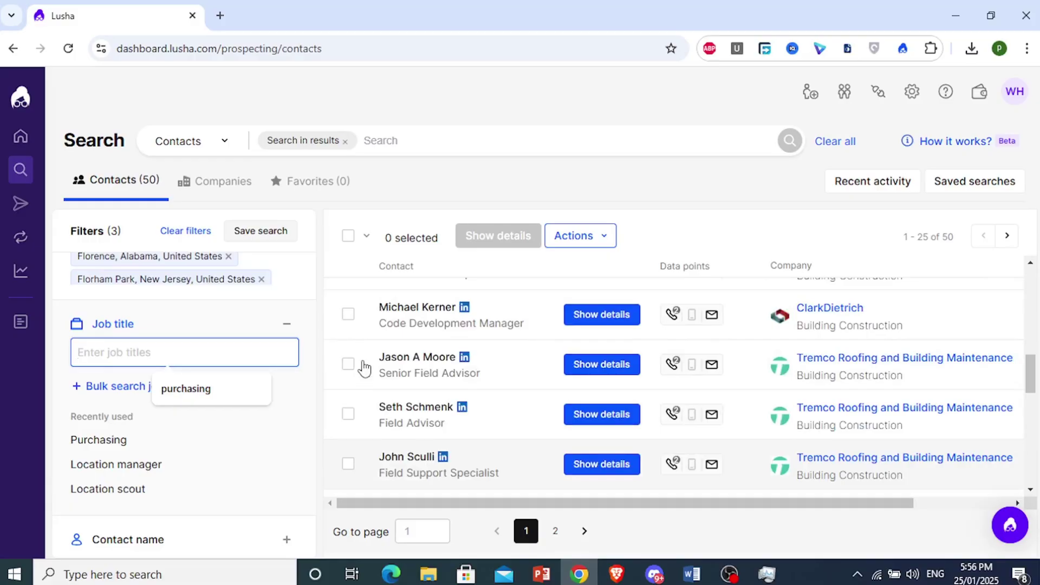
{"action": "scroll", "coordinate": [355, 382], "scroll_direction": "up", "scroll_amount": 2}
{"action": "scroll", "coordinate": [355, 382], "scroll_direction": "down", "scroll_amount": 2}
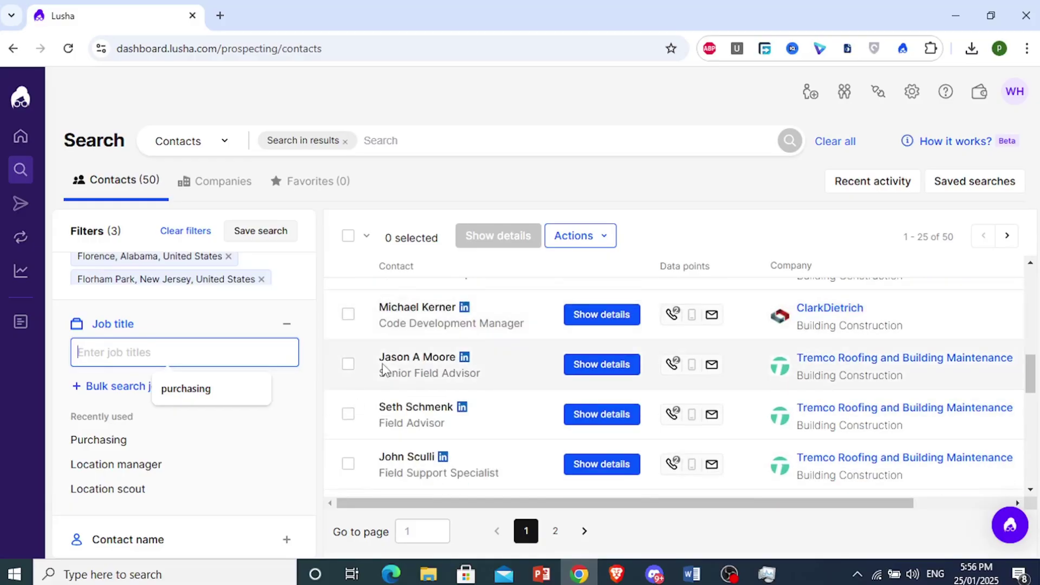
Select three Tremco field advisor contacts and reveal their contact details.
{"action": "left_click", "coordinate": [348, 365]}
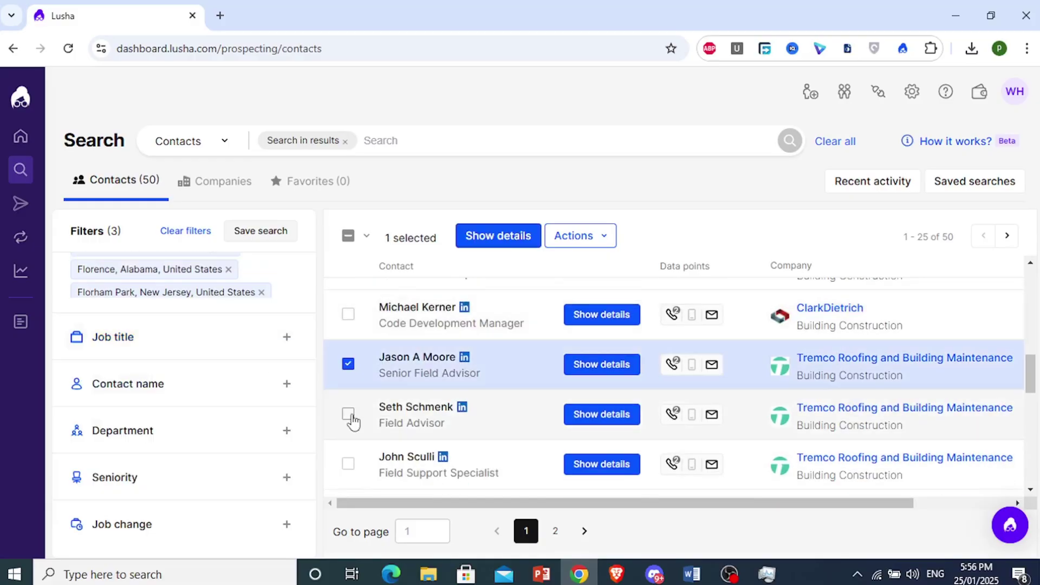
{"action": "left_click", "coordinate": [351, 418]}
{"action": "scroll", "coordinate": [360, 437], "scroll_direction": "down", "scroll_amount": 2}
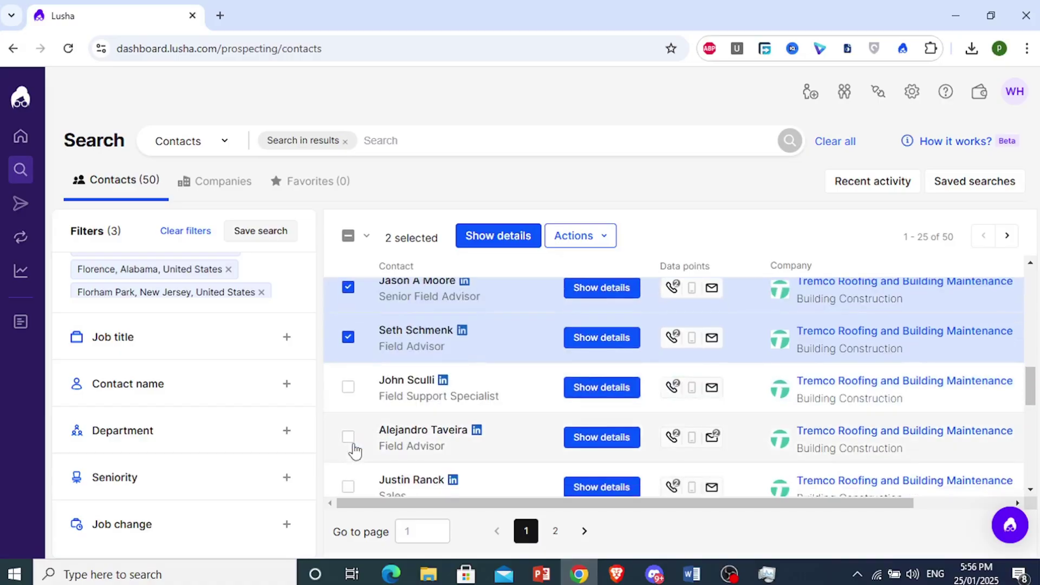
{"action": "scroll", "coordinate": [355, 451], "scroll_direction": "down", "scroll_amount": 2}
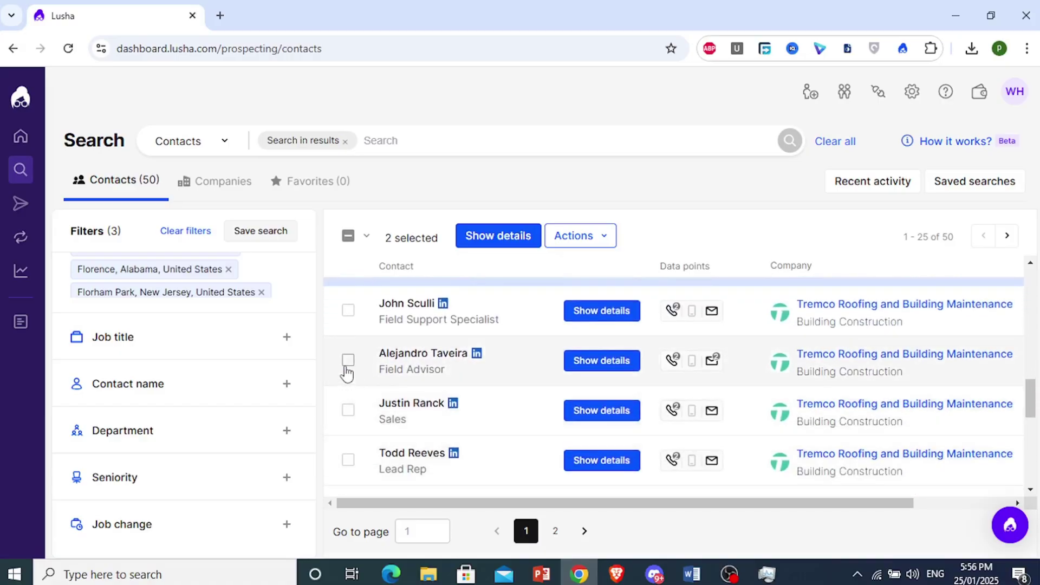
{"action": "left_click", "coordinate": [425, 378]}
{"action": "scroll", "coordinate": [470, 413], "scroll_direction": "up", "scroll_amount": 2}
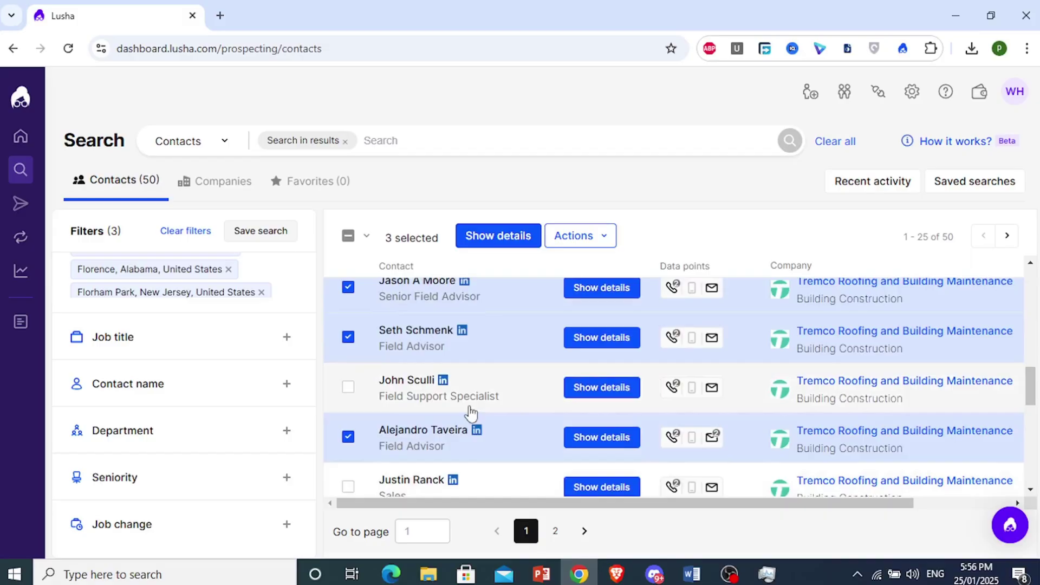
{"action": "scroll", "coordinate": [492, 379], "scroll_direction": "up", "scroll_amount": 2}
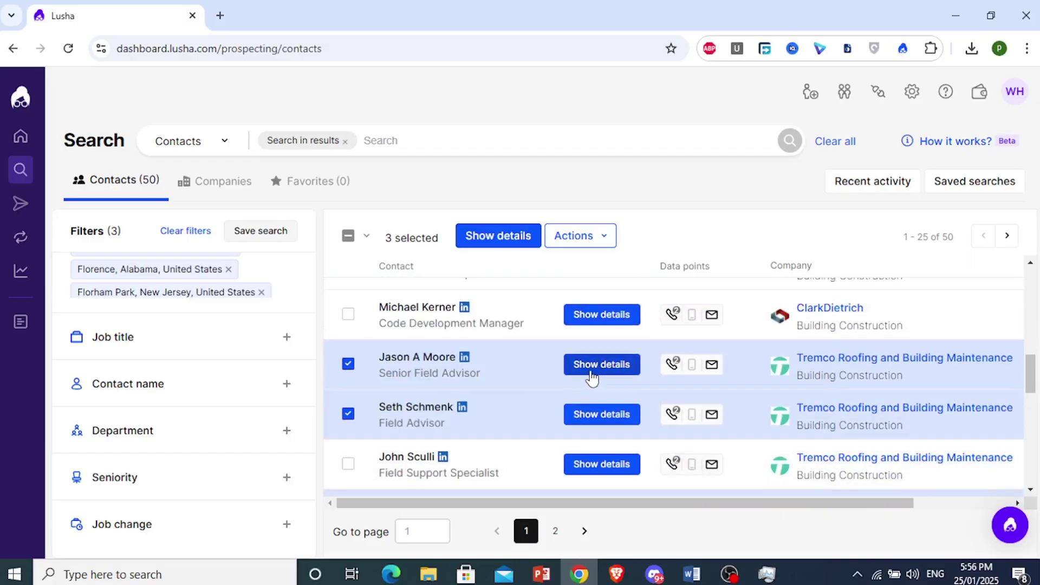
{"action": "mouse_move", "coordinate": [713, 371]}
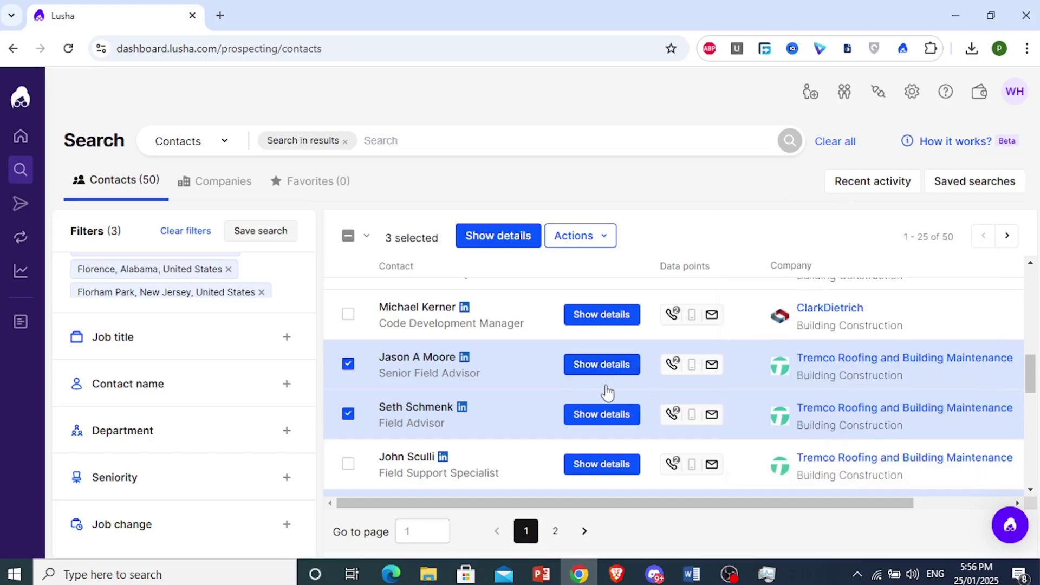
{"action": "scroll", "coordinate": [608, 390], "scroll_direction": "down", "scroll_amount": 2}
{"action": "left_click", "coordinate": [510, 243]}
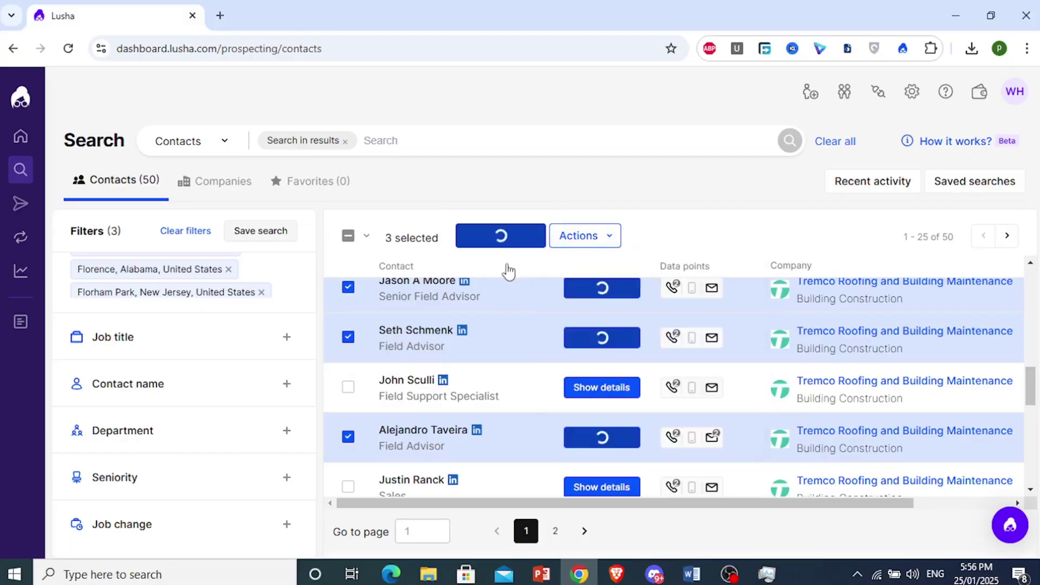
Save the three selected contacts to the Outreach list and close the '3 Contacts saved' confirmation.
{"action": "mouse_move", "coordinate": [711, 298]}
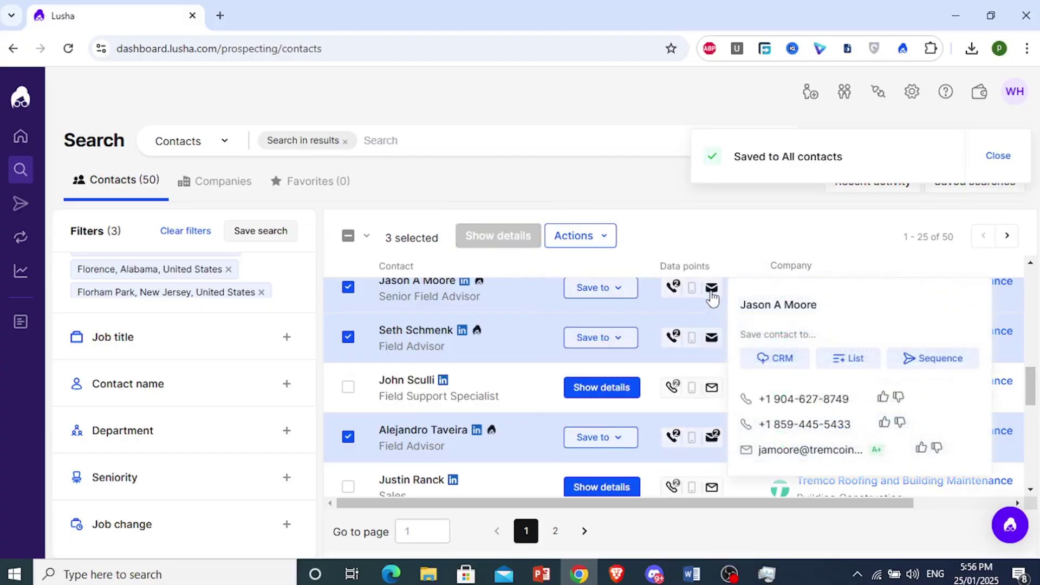
{"action": "left_click", "coordinate": [606, 246]}
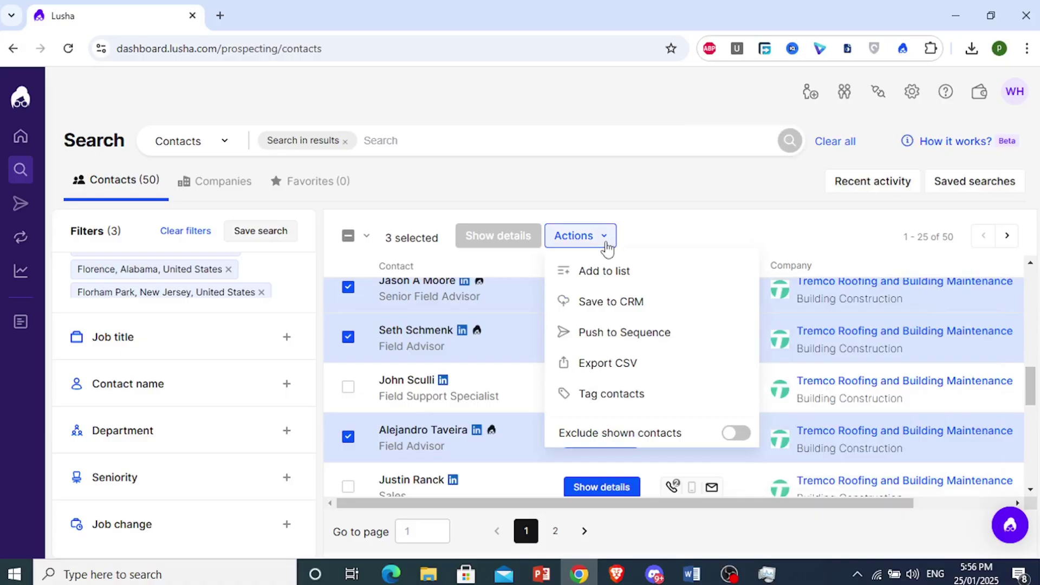
{"action": "left_click", "coordinate": [589, 275]}
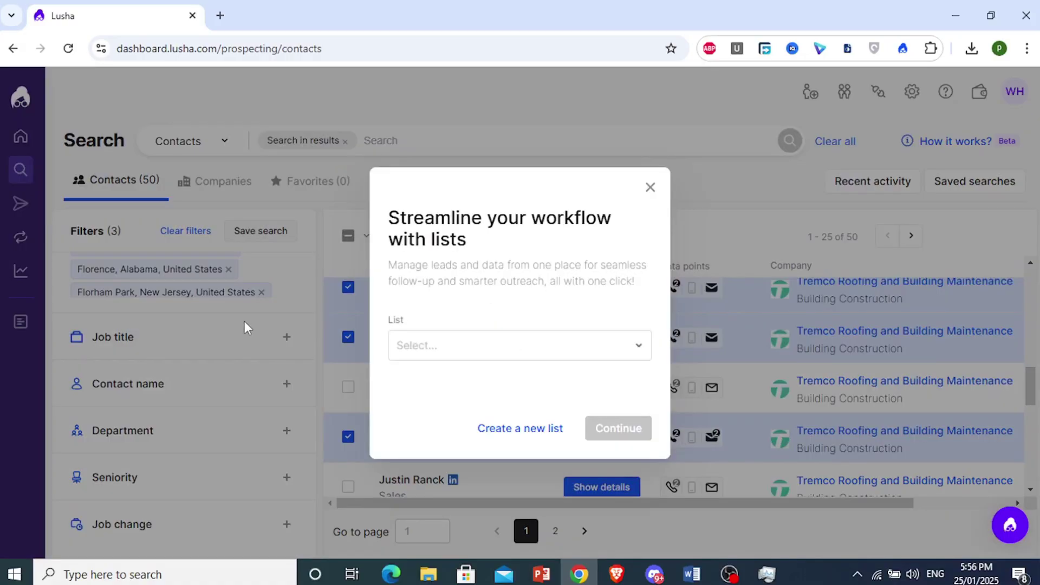
{"action": "left_click", "coordinate": [540, 358]}
{"action": "left_click", "coordinate": [477, 382]}
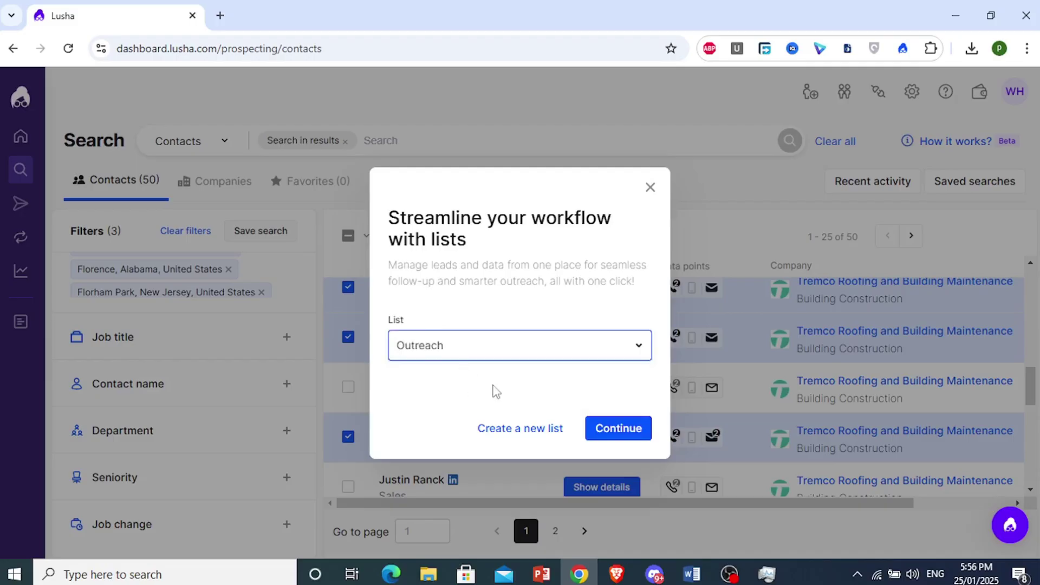
{"action": "left_click", "coordinate": [618, 428]}
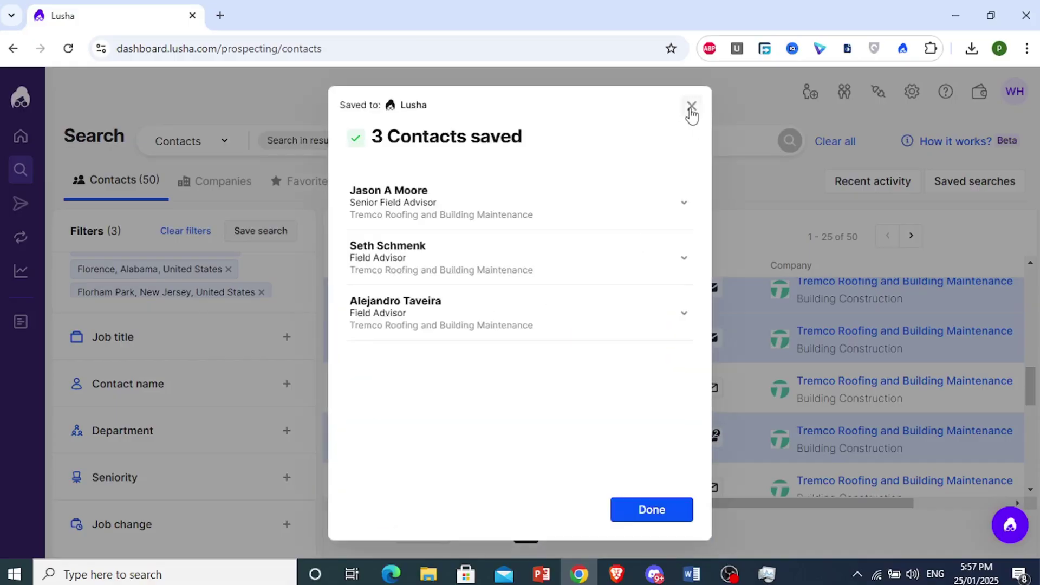
{"action": "left_click", "coordinate": [691, 107]}
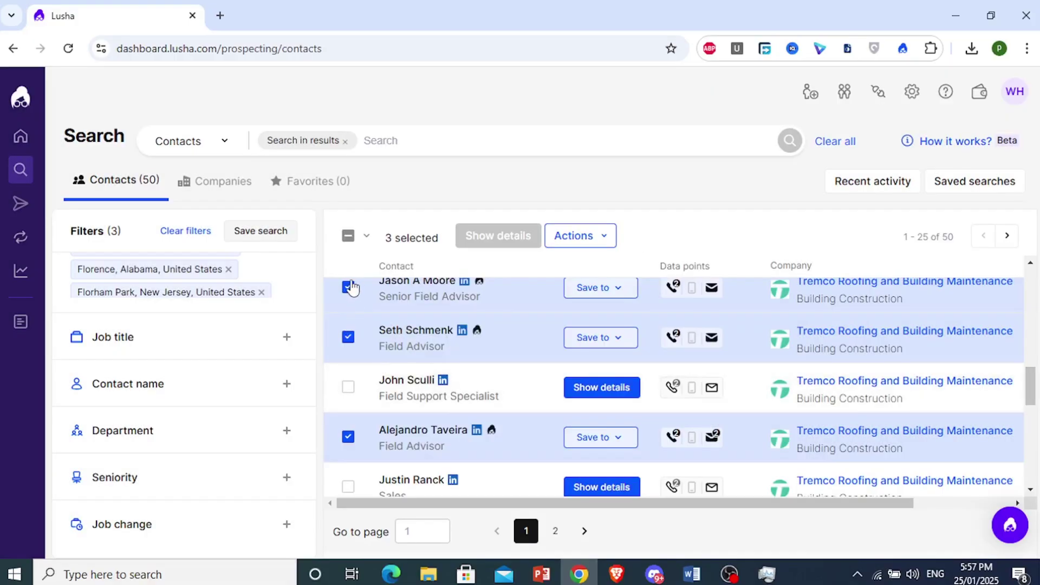
Clear the selection and reveal the Tremco Field Support Specialist's contact details.
{"action": "left_click", "coordinate": [349, 242]}
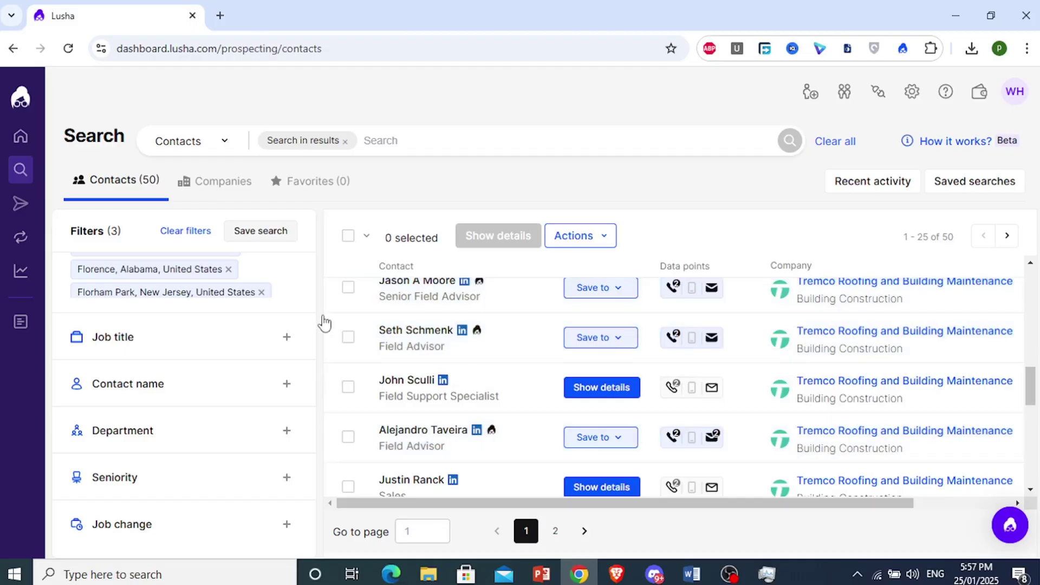
{"action": "scroll", "coordinate": [351, 416], "scroll_direction": "down", "scroll_amount": 2}
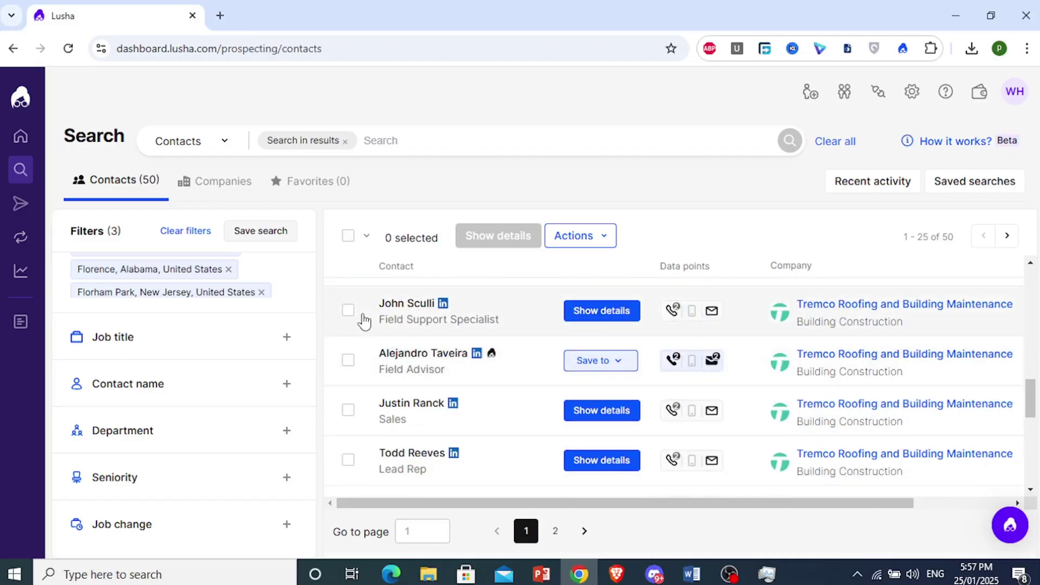
{"action": "left_click", "coordinate": [349, 312]}
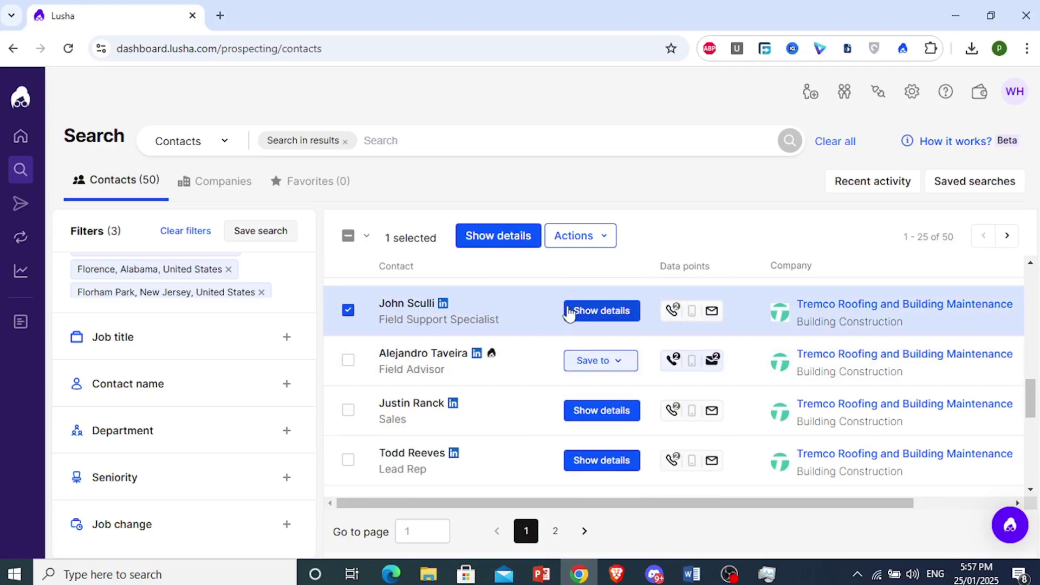
{"action": "left_click", "coordinate": [349, 312]}
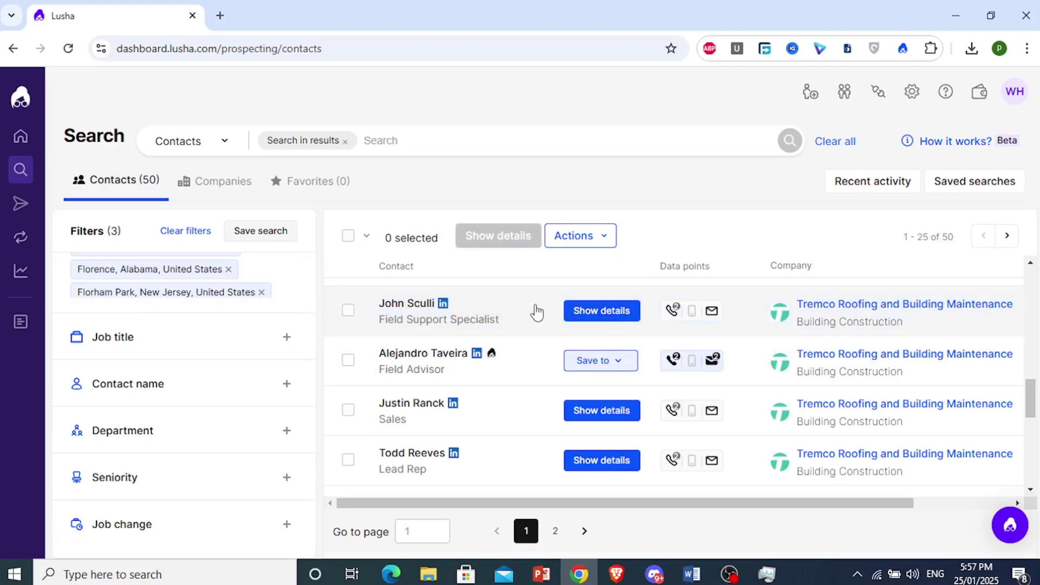
{"action": "left_click", "coordinate": [620, 318]}
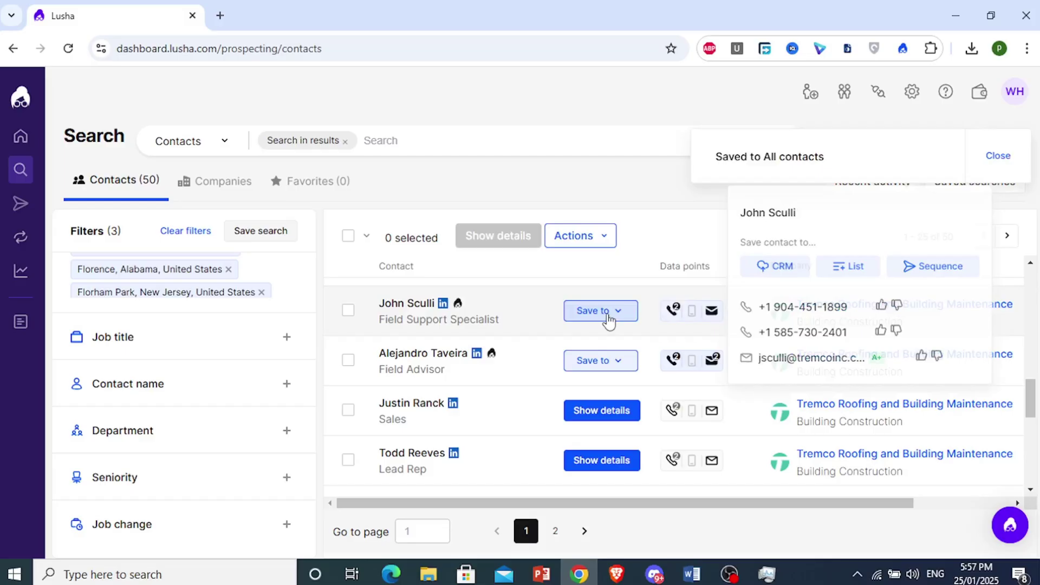
Save the Field Support Specialist to the Outreach list and dismiss the progress window.
{"action": "left_click", "coordinate": [609, 320]}
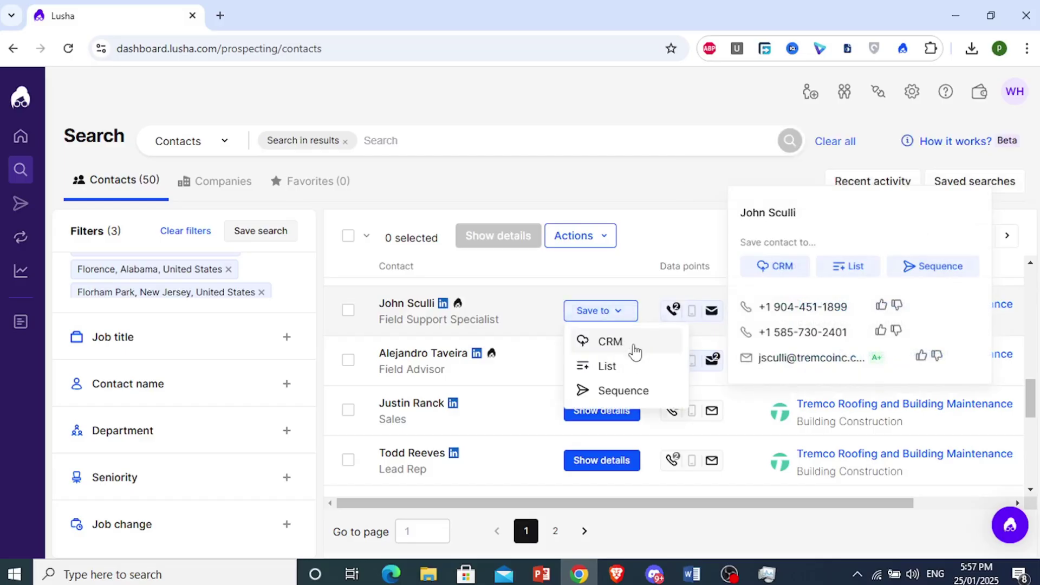
{"action": "left_click", "coordinate": [607, 367]}
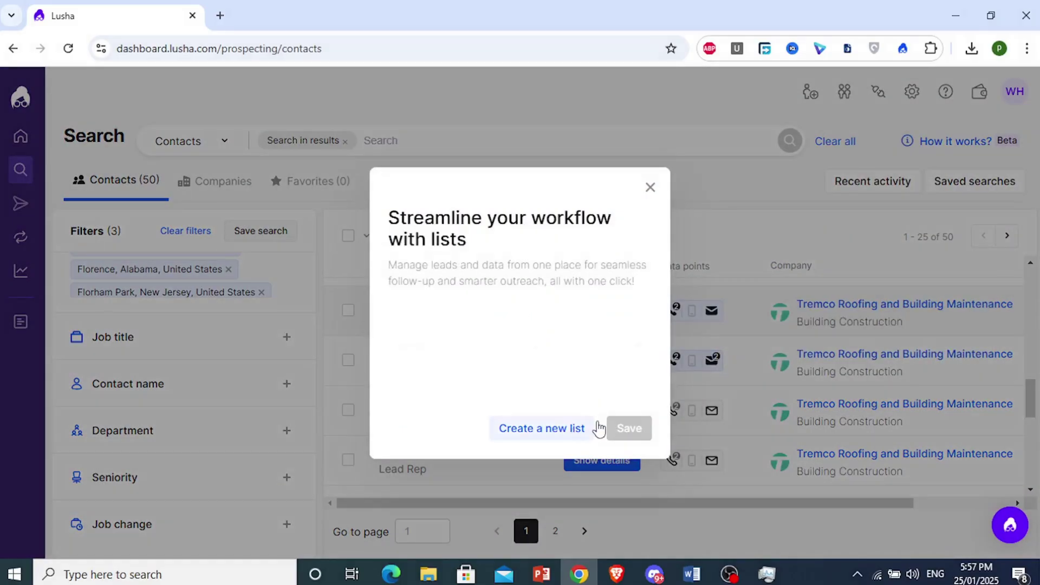
{"action": "left_click", "coordinate": [470, 352]}
{"action": "left_click", "coordinate": [436, 382]}
{"action": "left_click", "coordinate": [615, 430]}
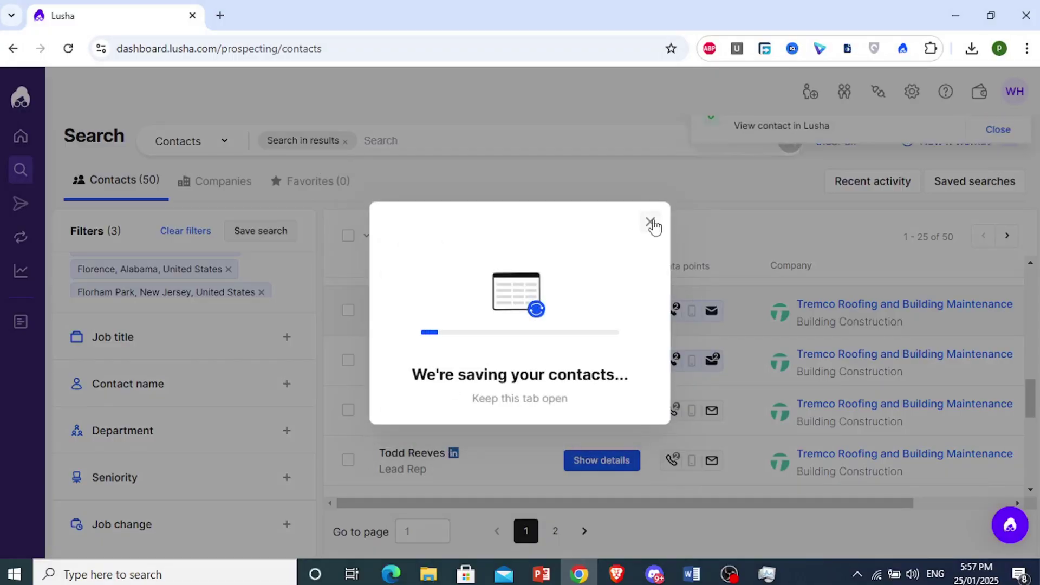
{"action": "left_click", "coordinate": [652, 223]}
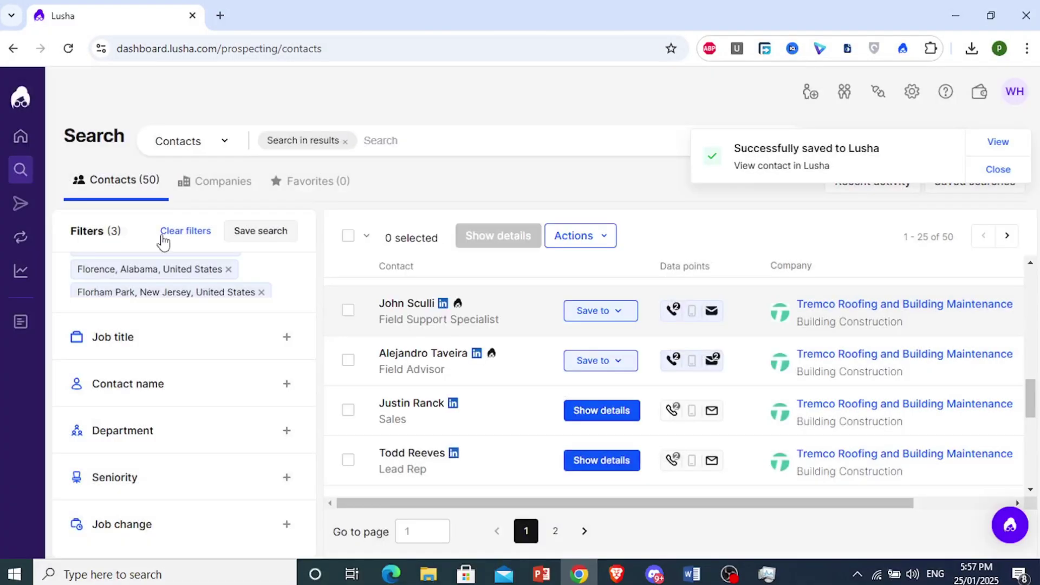
Open the Outreach list under Your lists in the sidebar.
{"action": "mouse_move", "coordinate": [18, 111]}
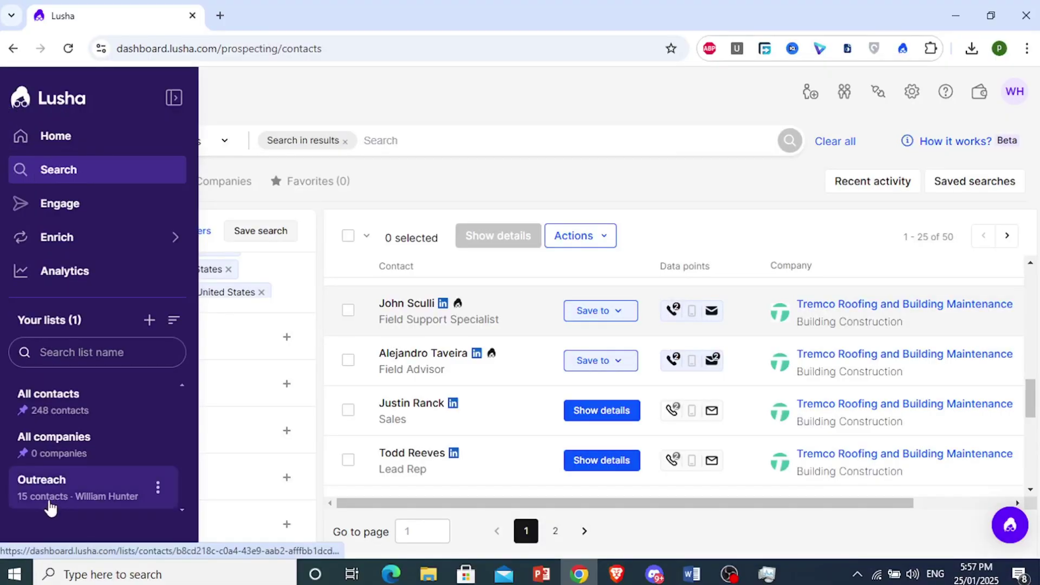
{"action": "left_click", "coordinate": [78, 496]}
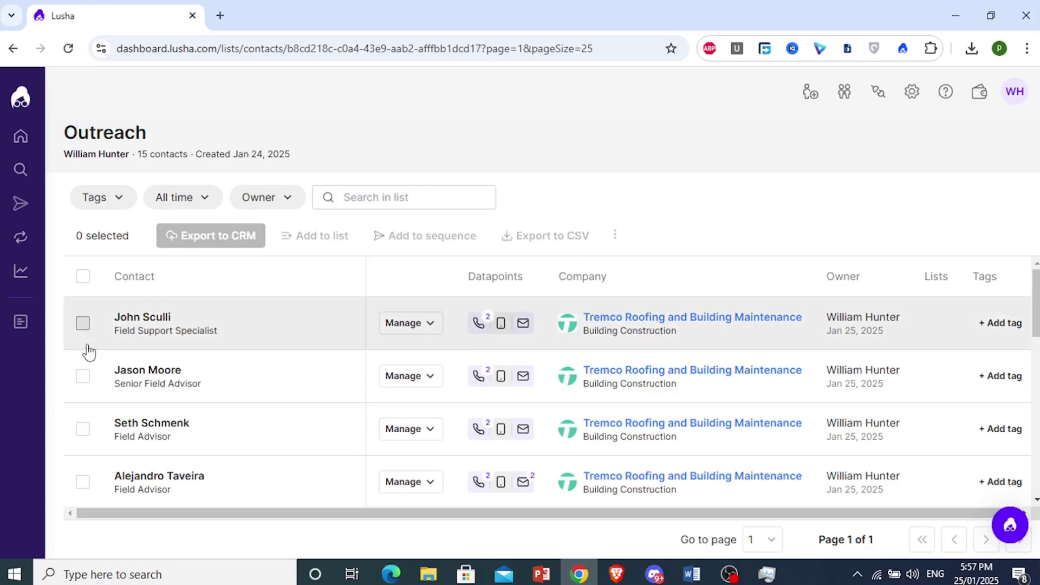
Select all 15 contacts in the Outreach list.
{"action": "left_click", "coordinate": [82, 323]}
{"action": "left_click", "coordinate": [83, 375]}
{"action": "left_click", "coordinate": [82, 429]}
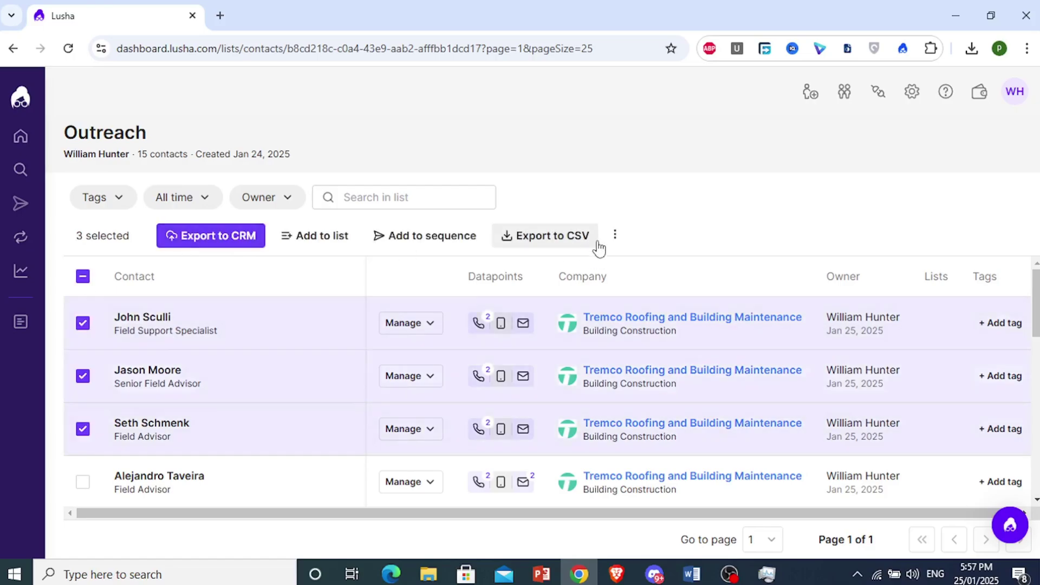
{"action": "left_click", "coordinate": [82, 276]}
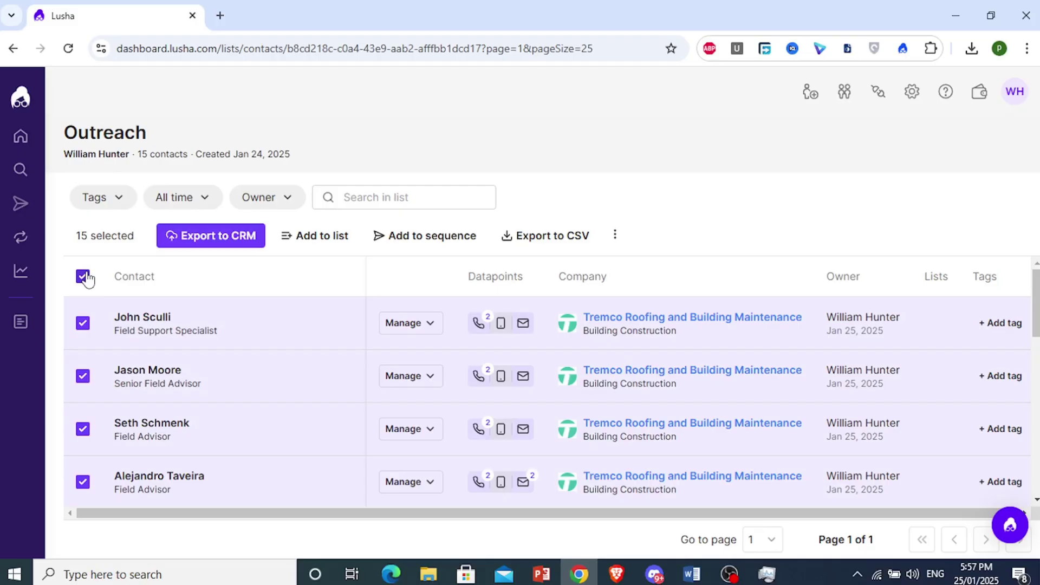
Dismiss the Export to CRM window, export the contacts to CSV and open the downloaded file.
{"action": "left_click", "coordinate": [205, 246]}
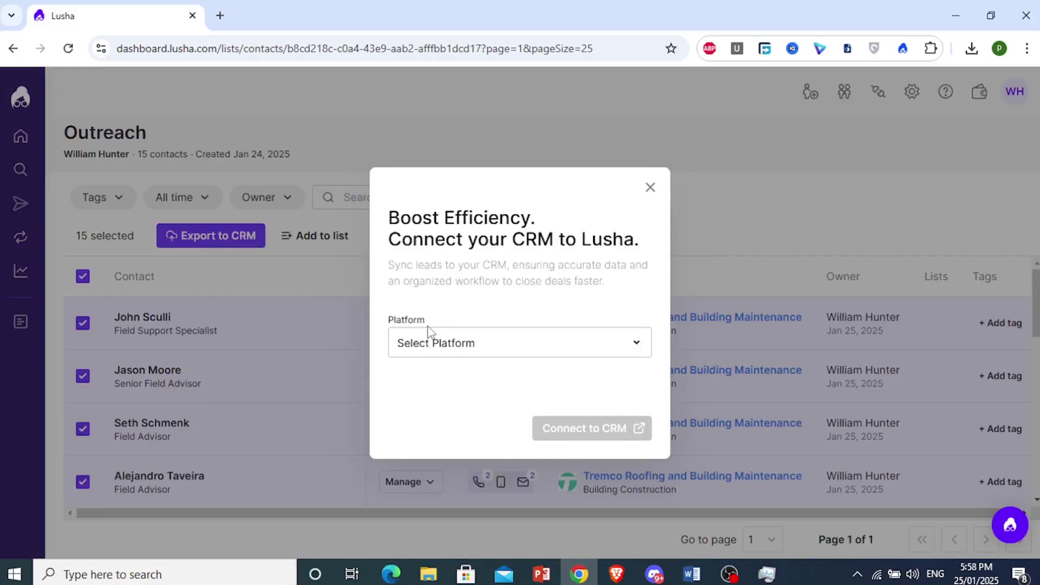
{"action": "left_click", "coordinate": [430, 340]}
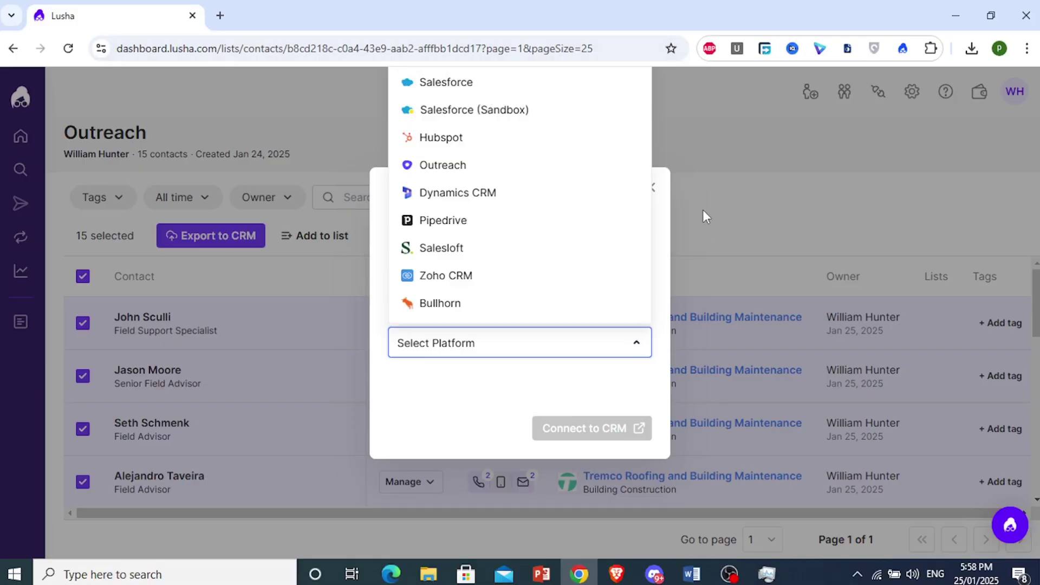
{"action": "left_click", "coordinate": [654, 190]}
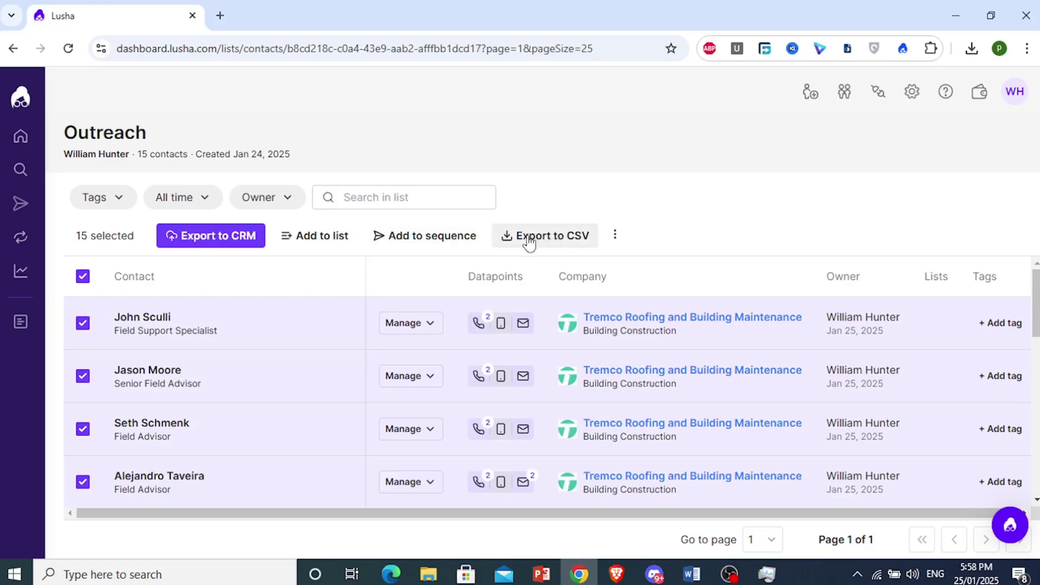
{"action": "left_click", "coordinate": [529, 244]}
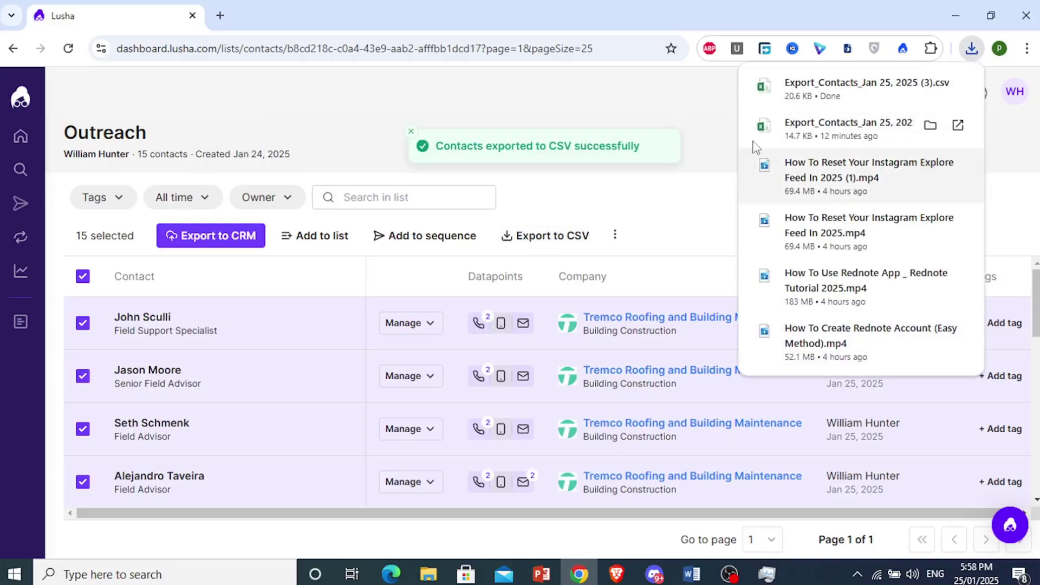
{"action": "left_click", "coordinate": [834, 97]}
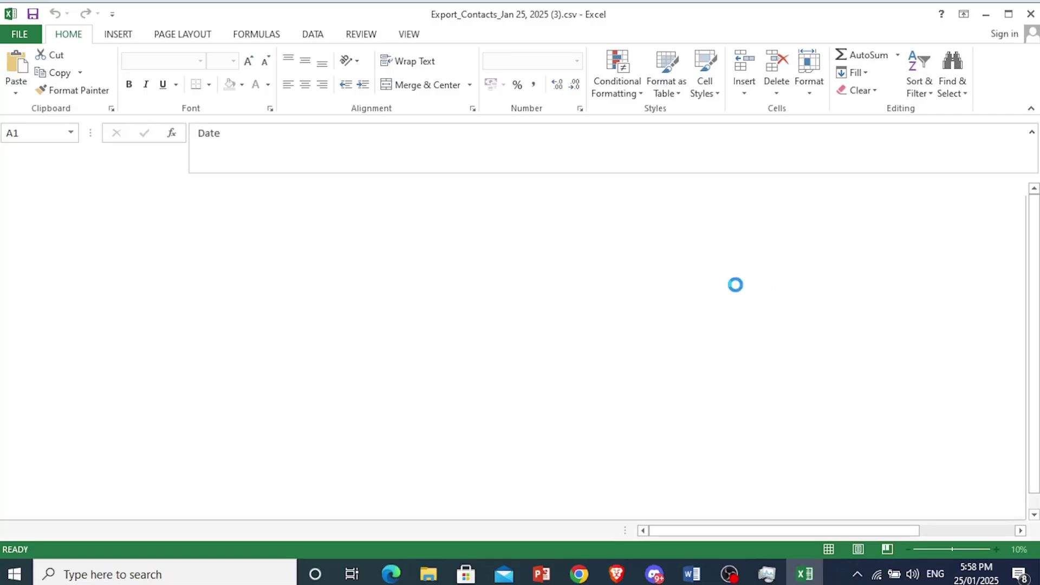
Review the 15 exported contacts' name, job title, company and contact-detail columns in Excel.
{"action": "left_click", "coordinate": [320, 313]}
{"action": "left_click_drag", "start_coordinate": [668, 532], "coordinate": [844, 545]}
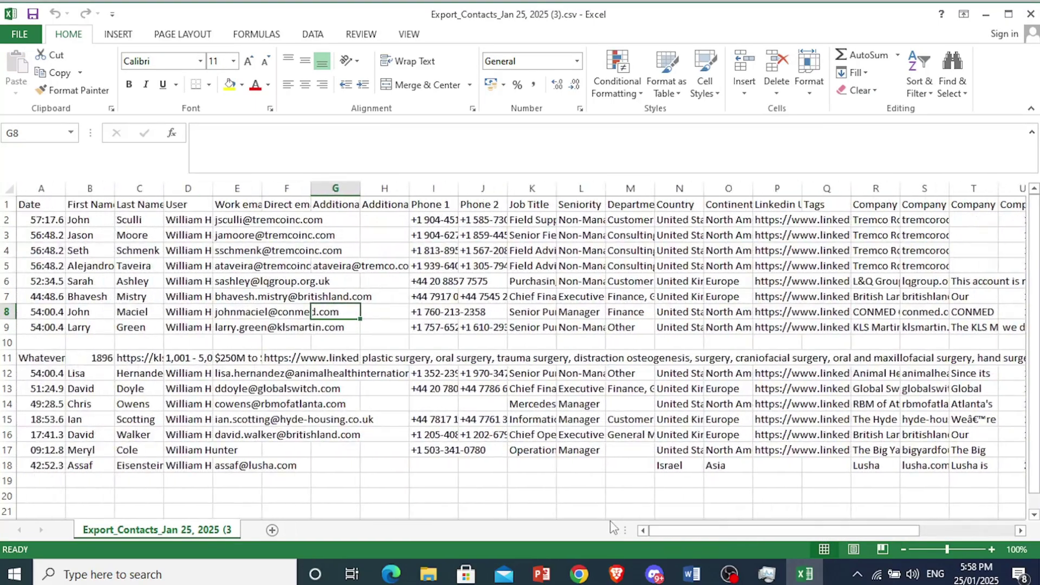
{"action": "left_click", "coordinate": [838, 580]}
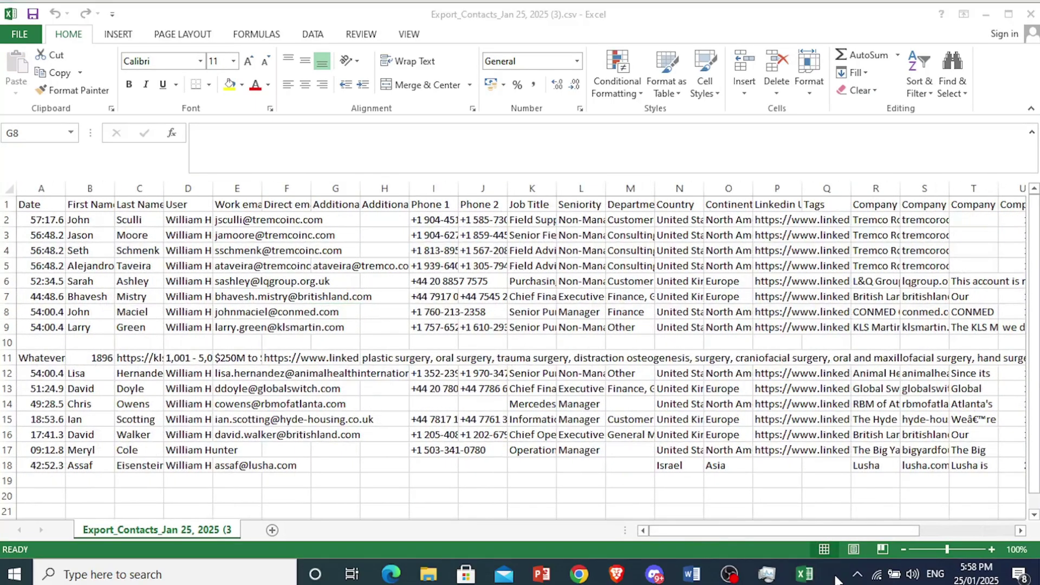